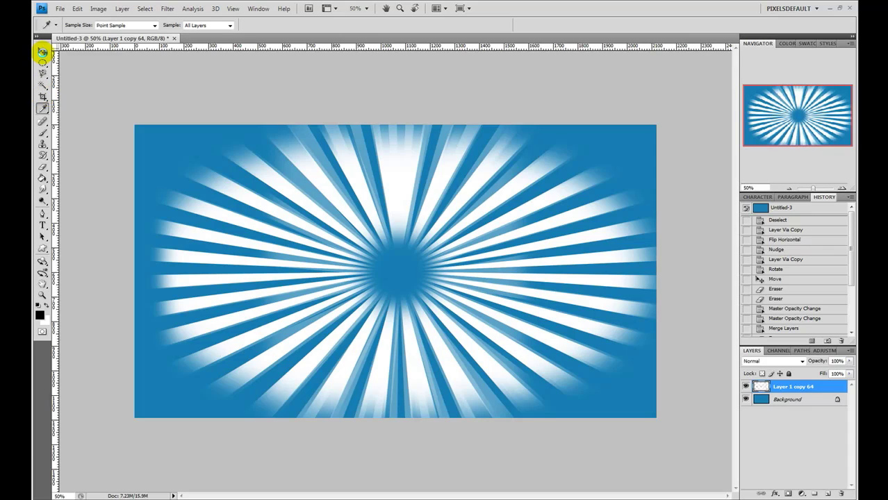
Step: Create a new 2120 × 1192 pixel RGB document at 72 pixels/inch
left_click(223, 250)
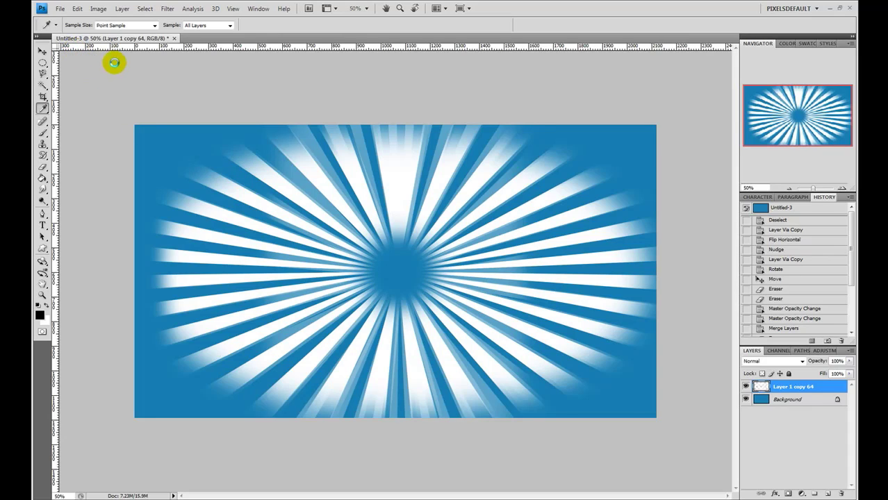
left_click(60, 9)
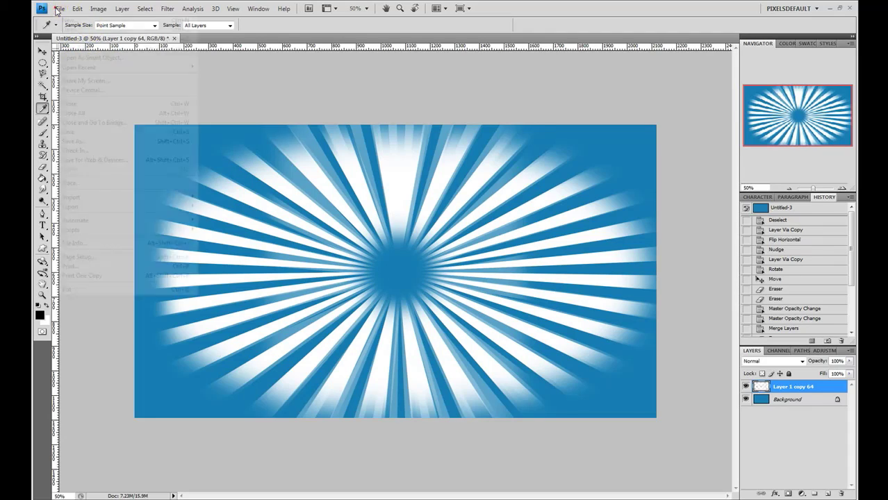
left_click(61, 19)
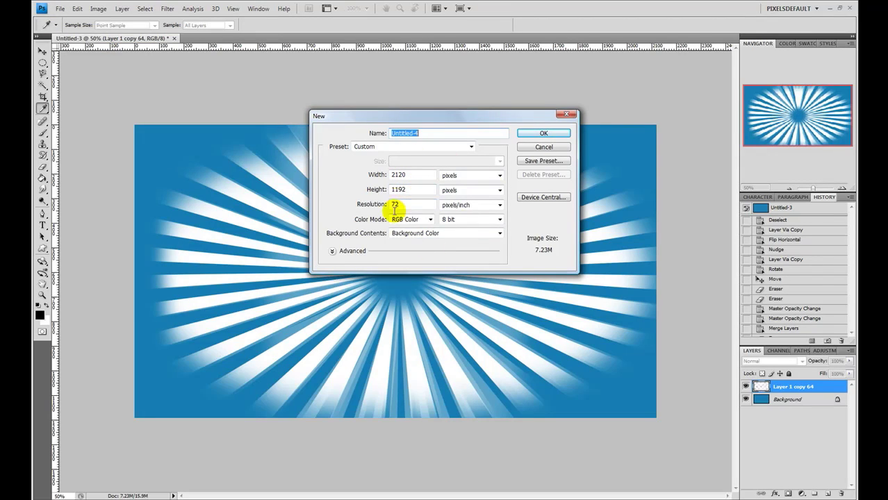
left_click(560, 135)
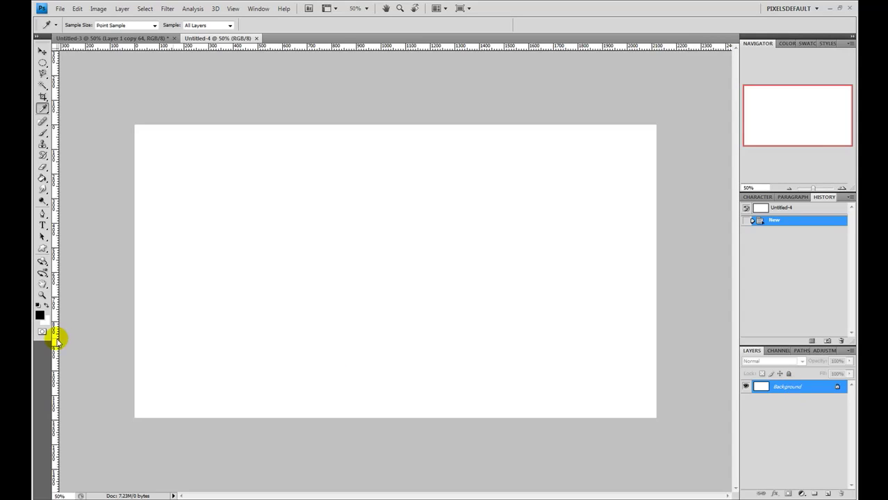
Step: Fill the background with blue #1d9bca using the Paint Bucket
left_click(42, 179)
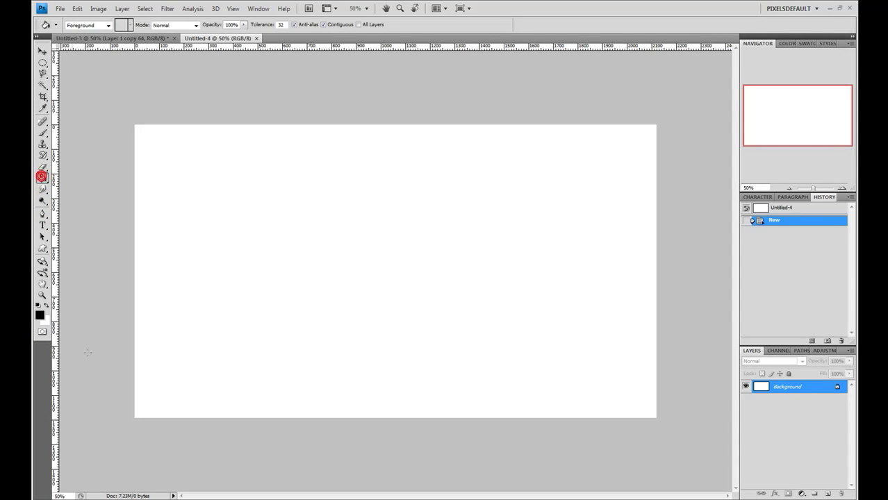
left_click(264, 285)
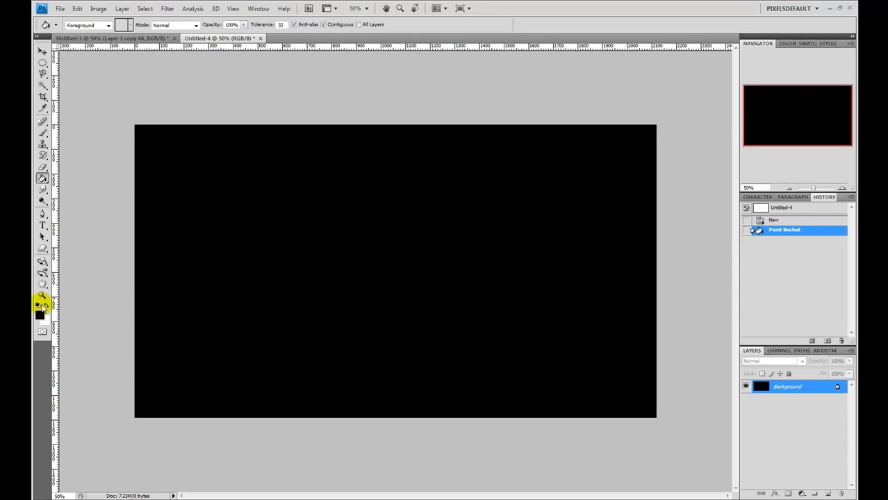
left_click(39, 315)
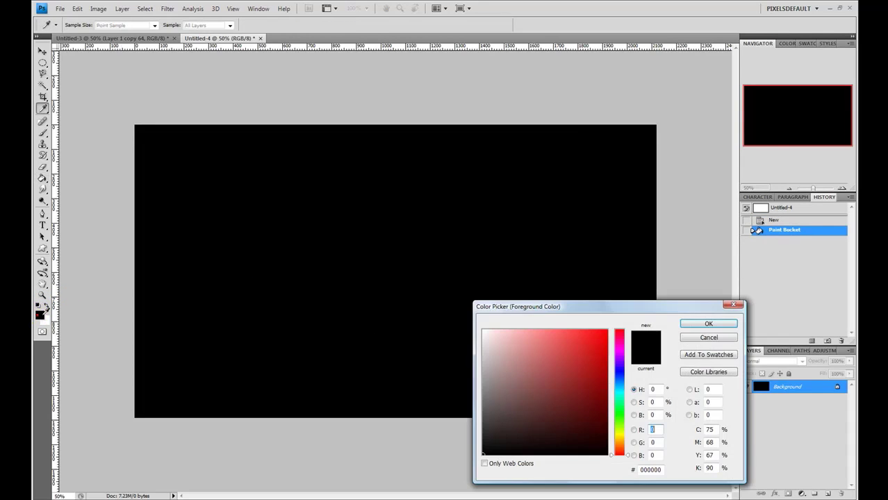
left_click(618, 372)
mouse_move(620, 381)
left_mouse_down()
mouse_move(619, 367)
mouse_move(619, 387)
mouse_move(588, 369)
mouse_move(590, 356)
left_mouse_up()
left_click(585, 377)
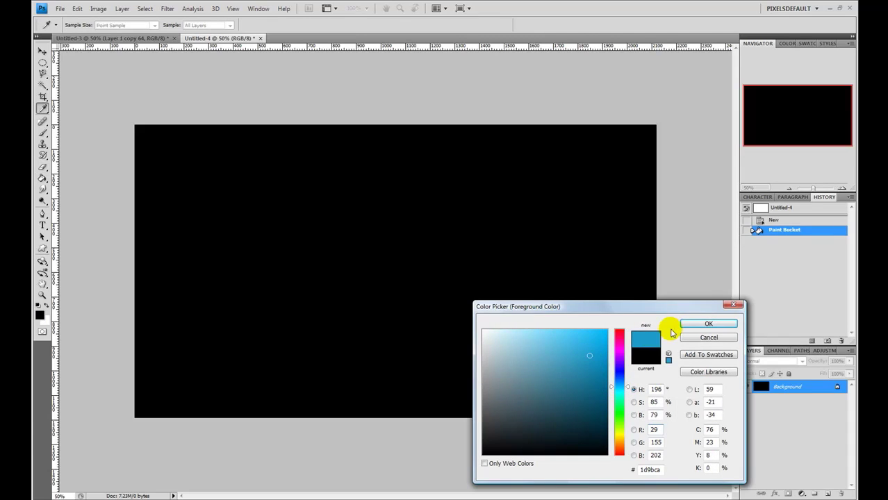
left_click(708, 324)
key("g")
left_click(296, 259)
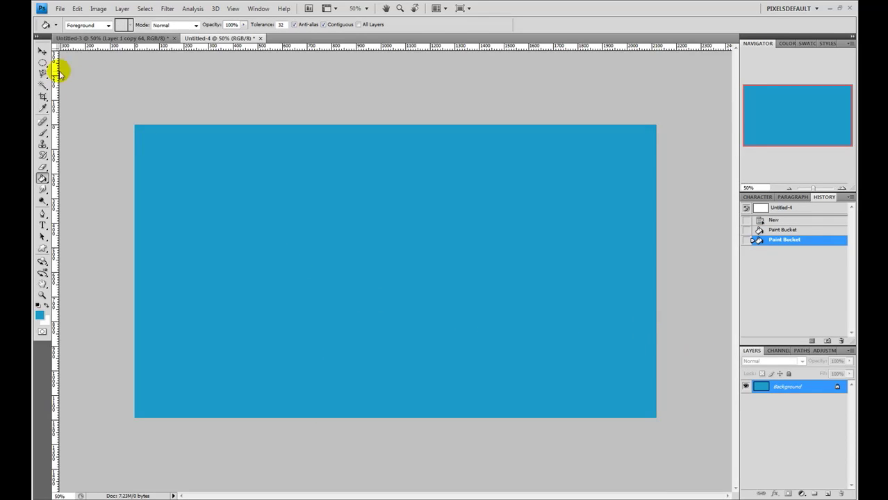
Step: Add a new layer and make a full-height rectangular selection about 35 pixels wide along the canvas's left edge
left_click_drag(42, 64, 62, 63)
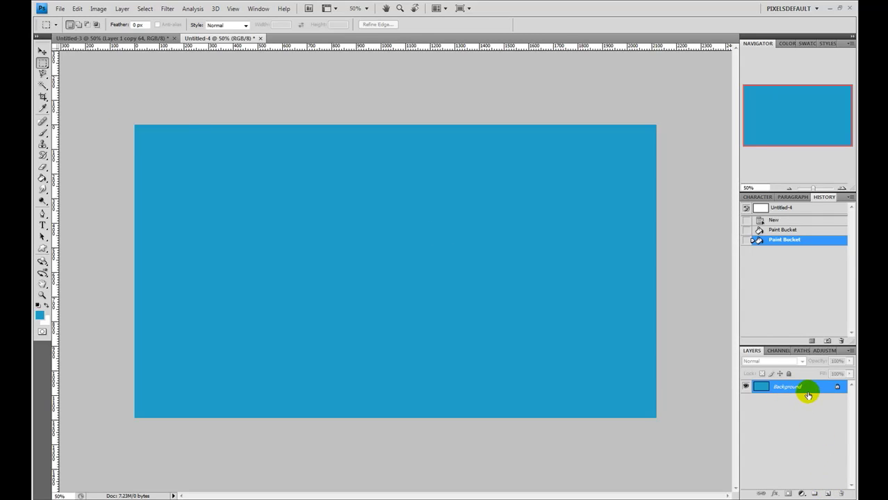
mouse_move(808, 395)
left_mouse_down()
mouse_move(519, 363)
mouse_move(577, 347)
mouse_move(802, 407)
left_mouse_up()
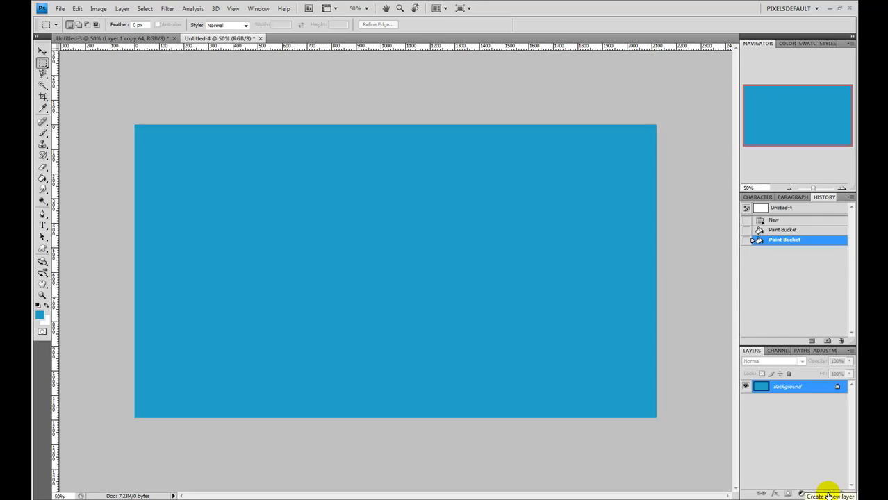
left_click(828, 495)
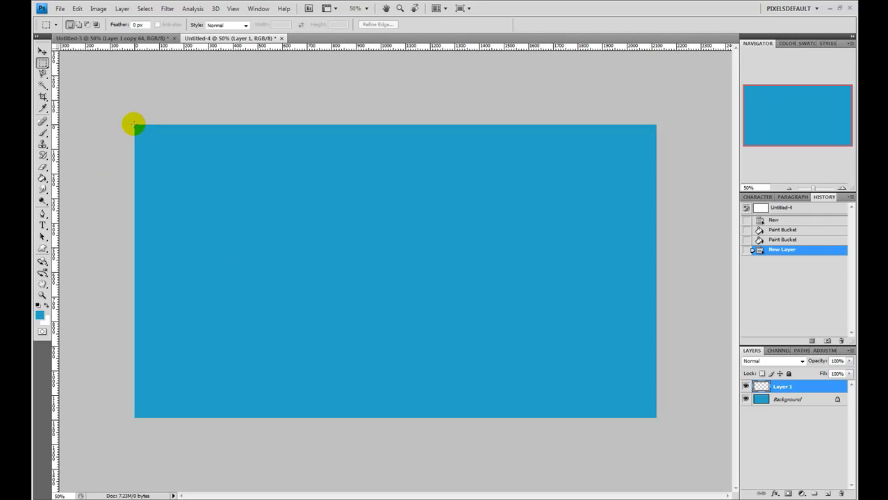
left_click_drag(134, 125, 140, 418)
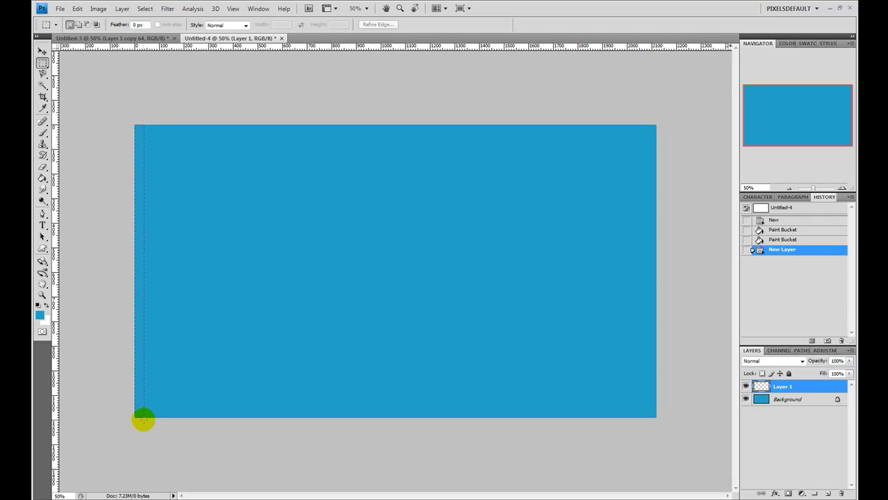
left_click_drag(142, 419, 141, 418)
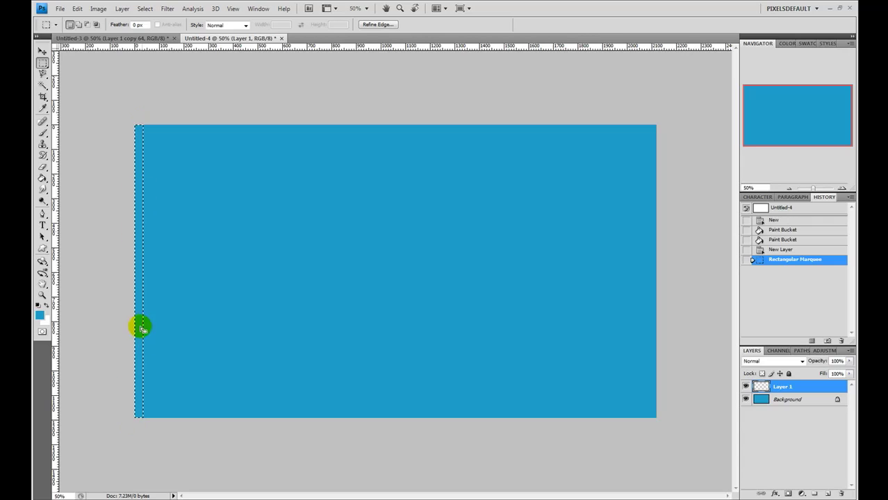
Step: Fill the selected strip with white on the new layer and deselect it
left_click(41, 179)
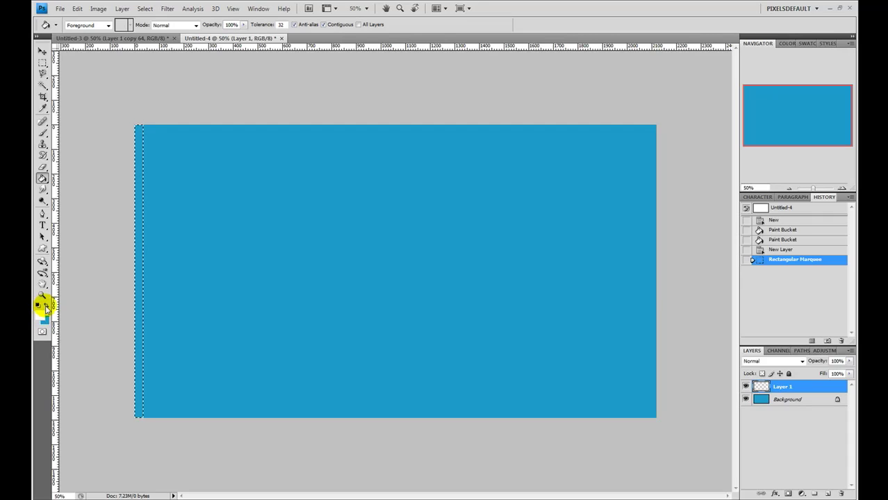
left_click(47, 308)
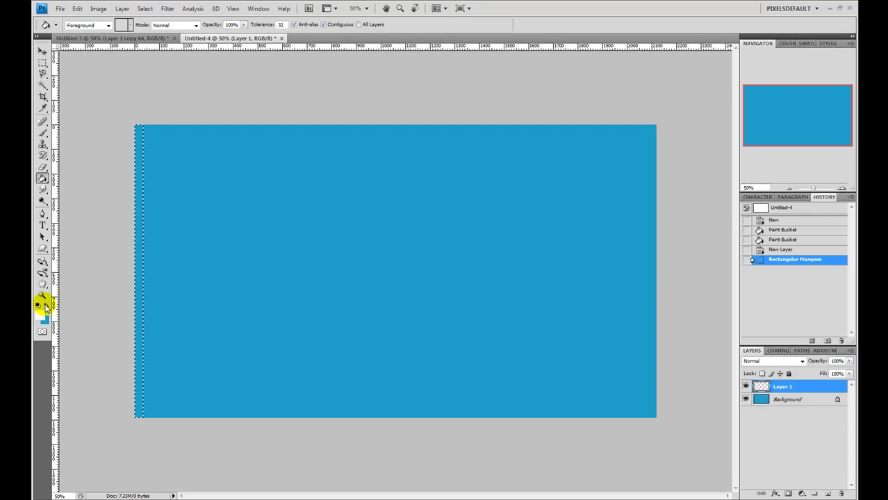
left_click(46, 304)
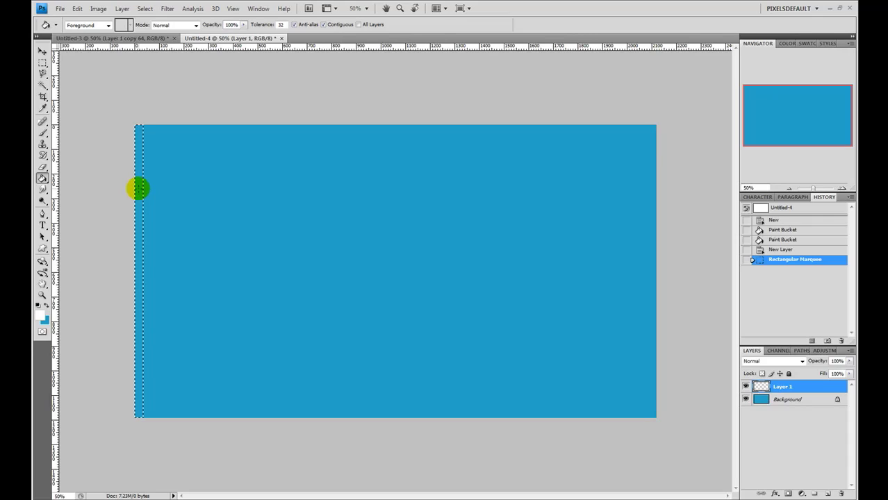
left_click(139, 189)
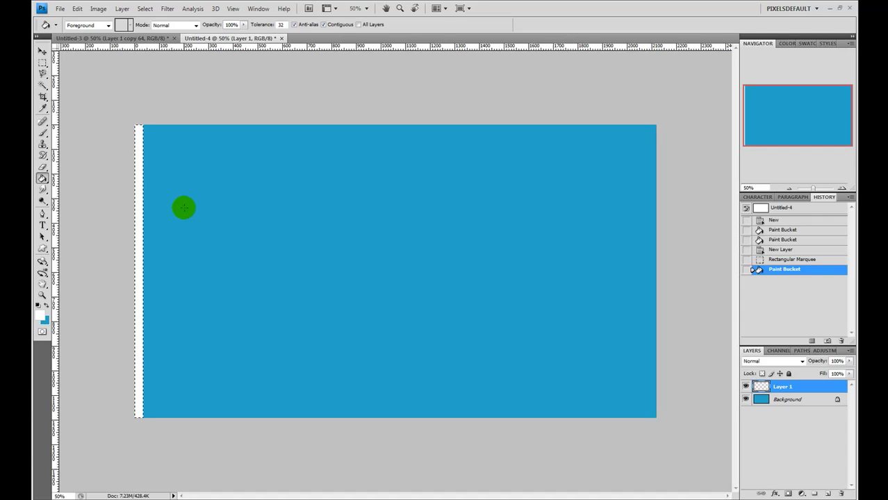
key("ctrl+d")
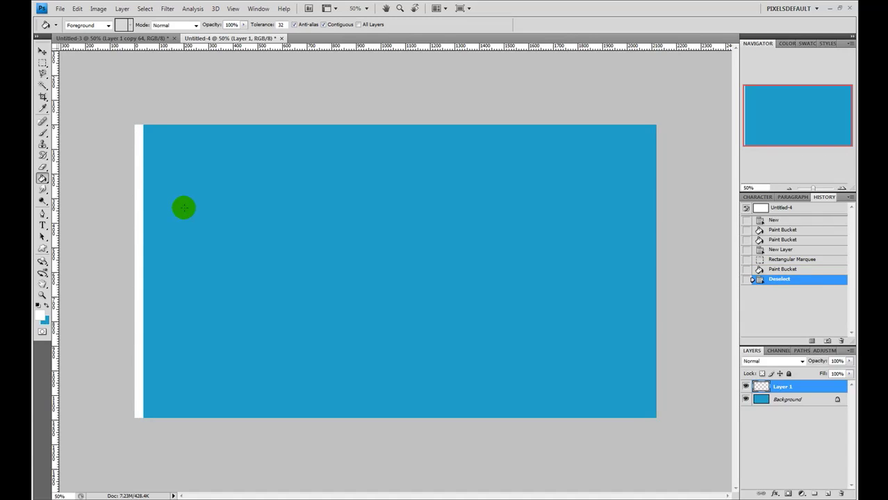
Step: Duplicate the white stripe and place the copy flush against the original's right side
left_click(42, 51)
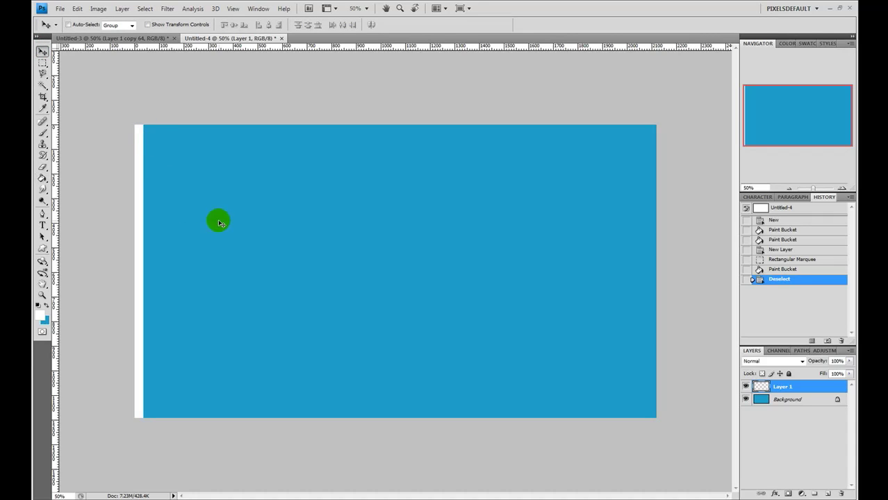
left_click(139, 135)
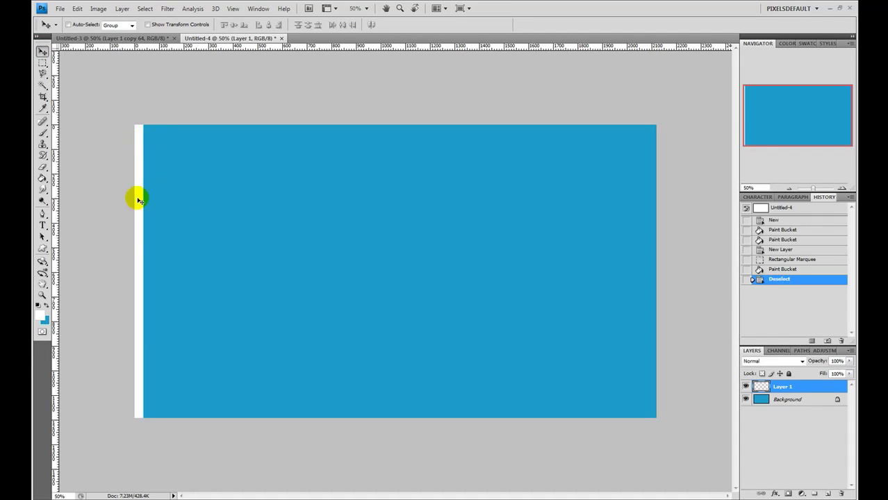
left_click(133, 271)
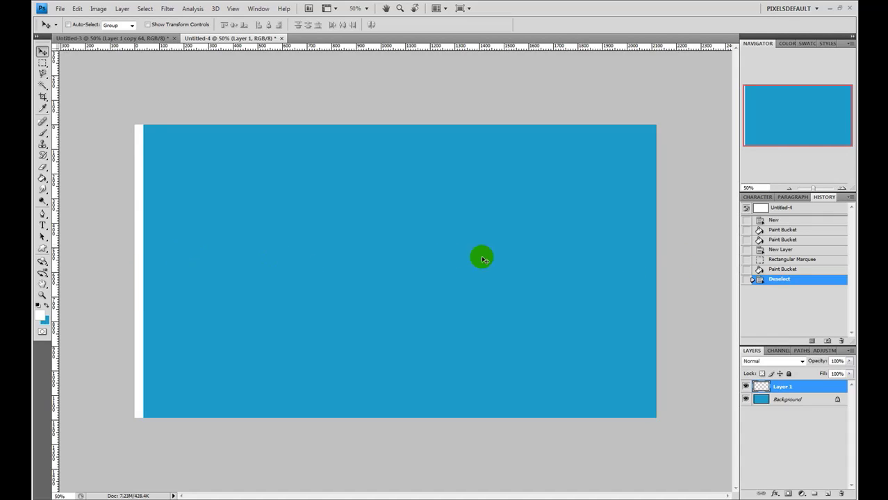
left_click(133, 201)
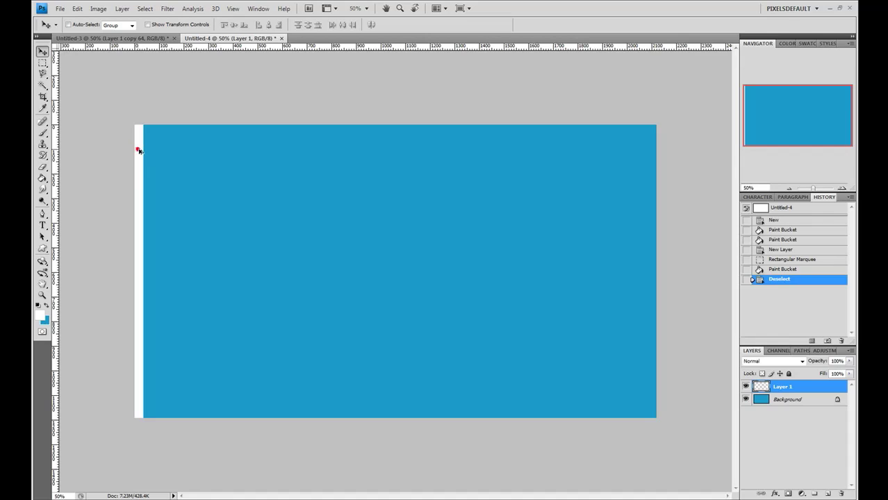
left_click_drag(139, 150, 149, 152)
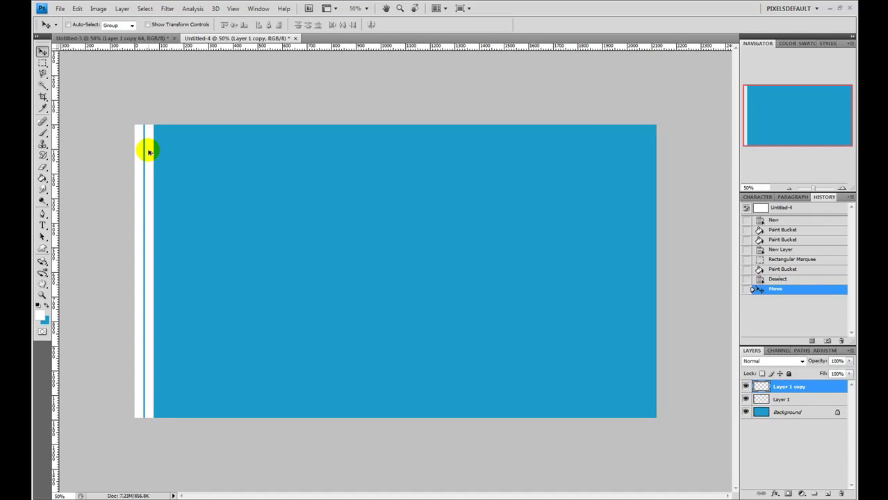
key("Left")
key("Left")
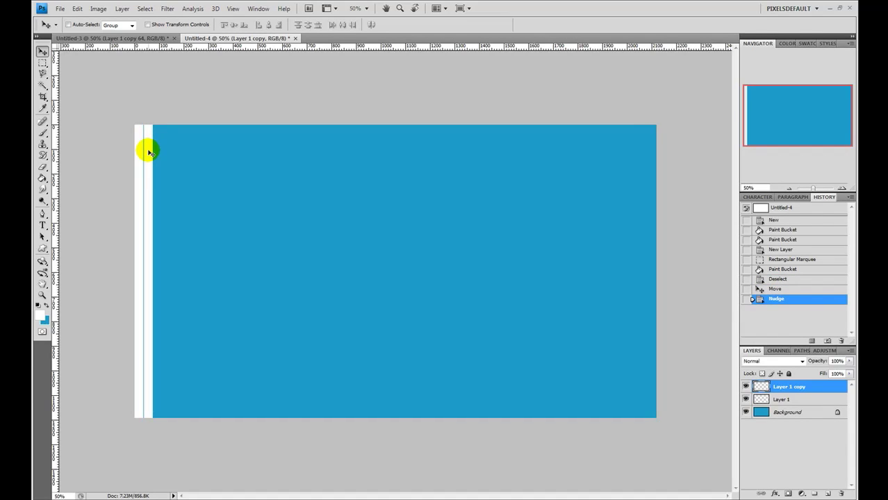
key("Left")
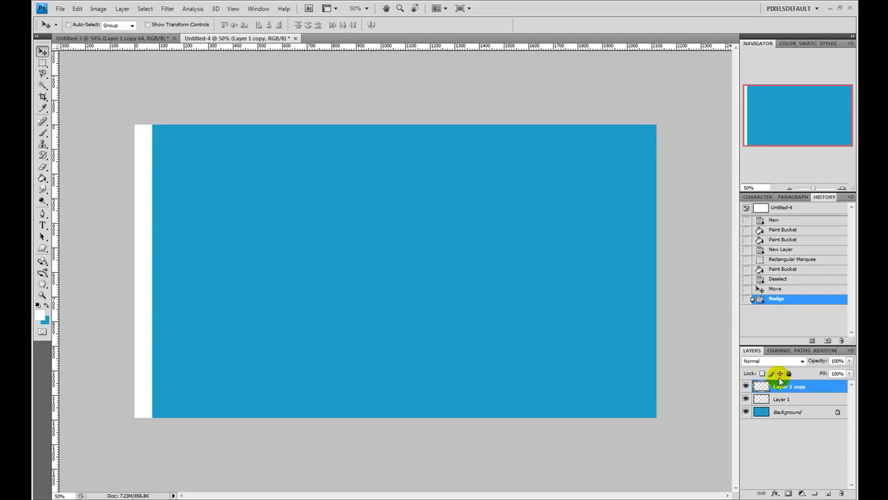
Step: Fill the duplicated stripe with black
left_click(38, 304)
left_click(41, 181)
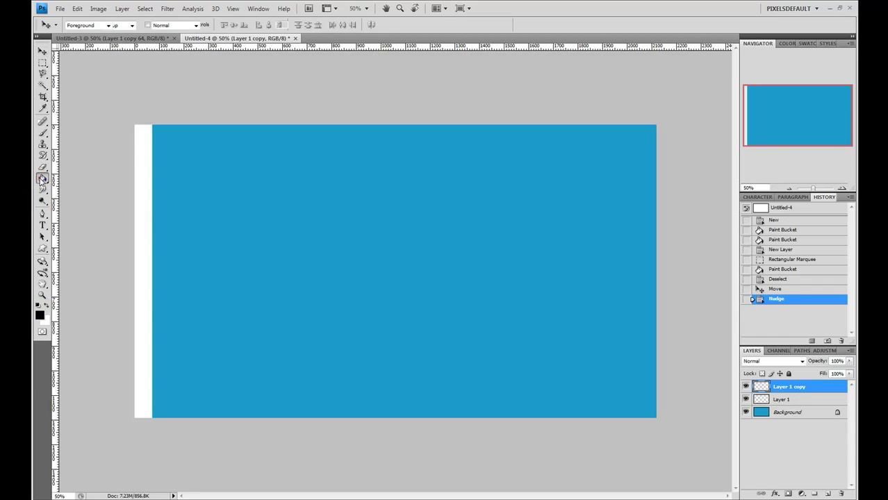
left_click(149, 145)
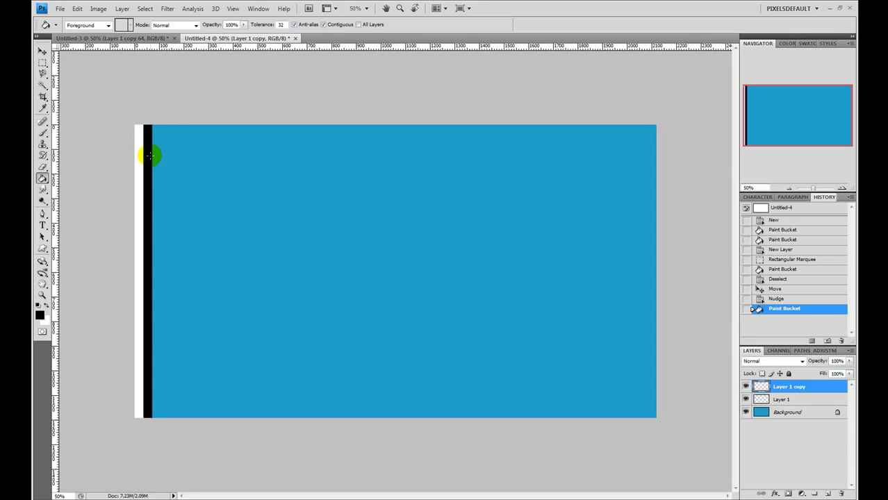
Step: Duplicate the white and black stripe layers together and place the copied pair flush beside the originals
left_click(809, 386)
mouse_move(809, 386)
left_mouse_down()
mouse_move(799, 371)
mouse_move(797, 399)
left_mouse_up()
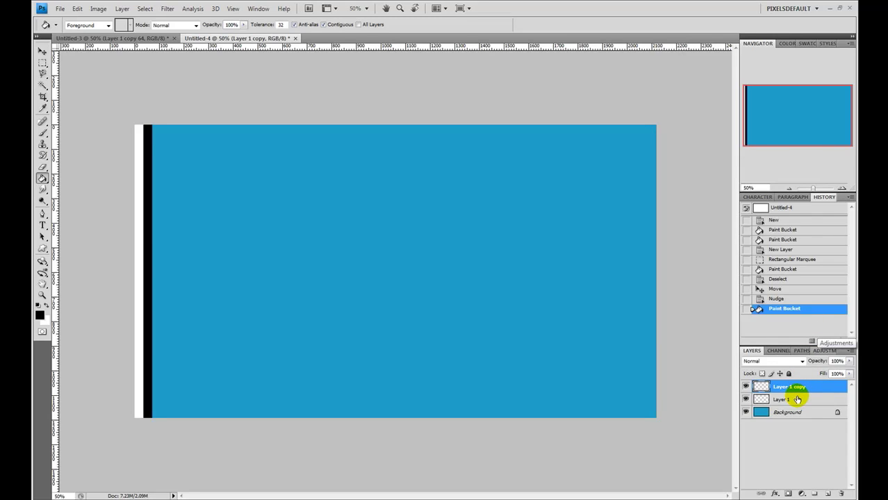
mouse_move(797, 399)
left_mouse_down()
mouse_move(777, 396)
mouse_move(789, 382)
mouse_move(788, 396)
left_mouse_up()
left_click(792, 401, "shift")
left_click(504, 345)
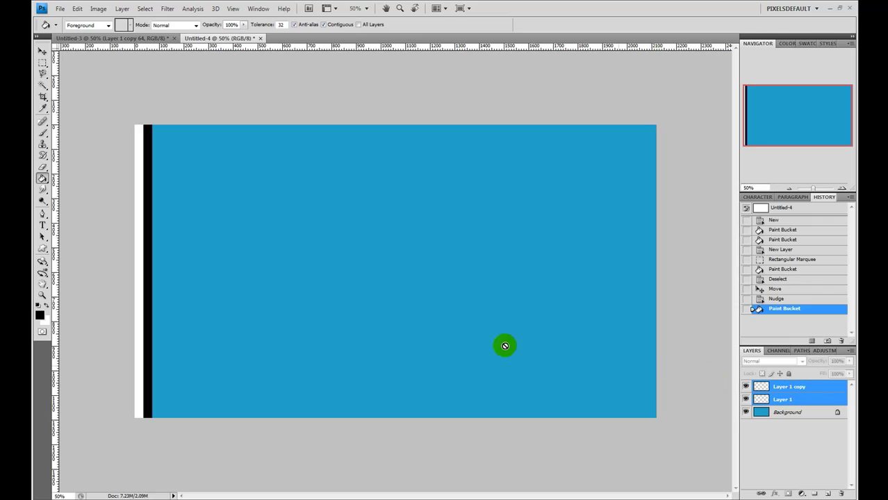
left_click(41, 51)
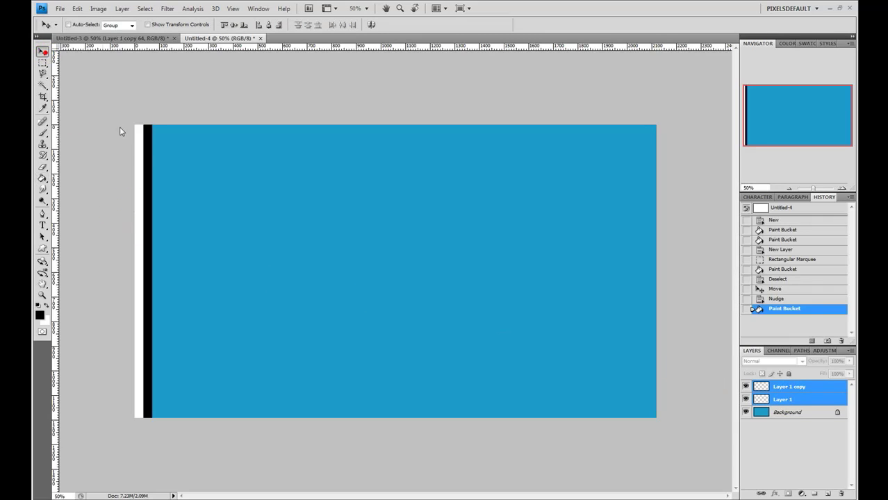
left_click(142, 155)
left_click_drag(142, 156, 159, 159)
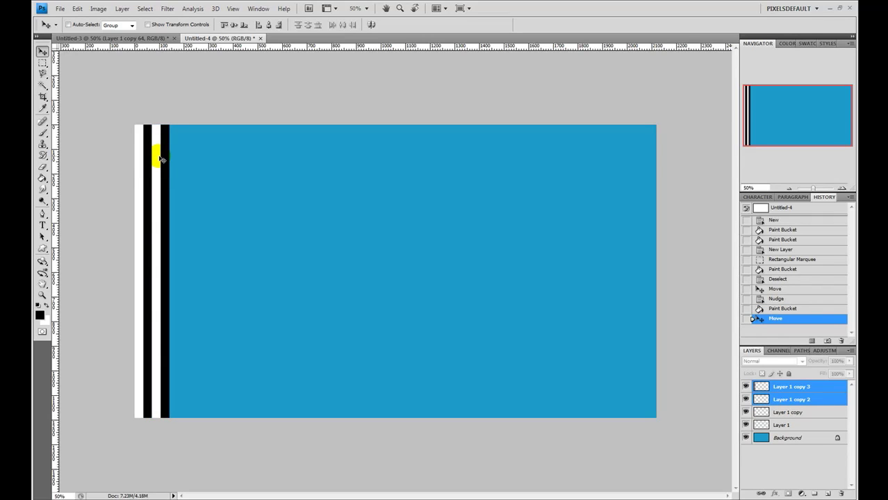
key("Left")
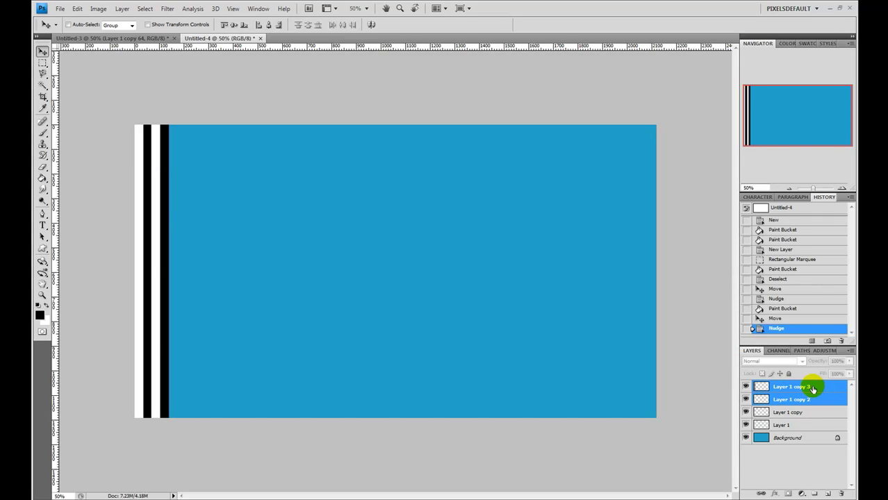
Step: Duplicate all four white and black stripe layers together and place the copies flush against the right side of the existing stripes
left_click(806, 426, "ctrl")
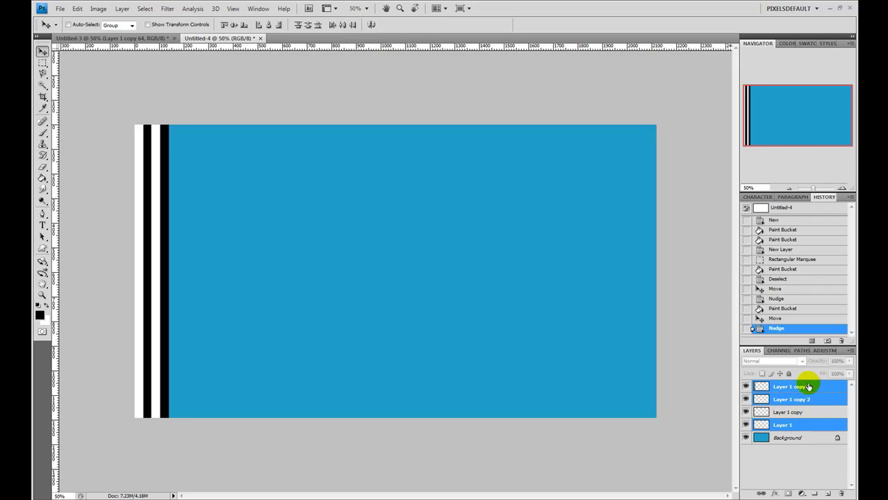
left_click(808, 387)
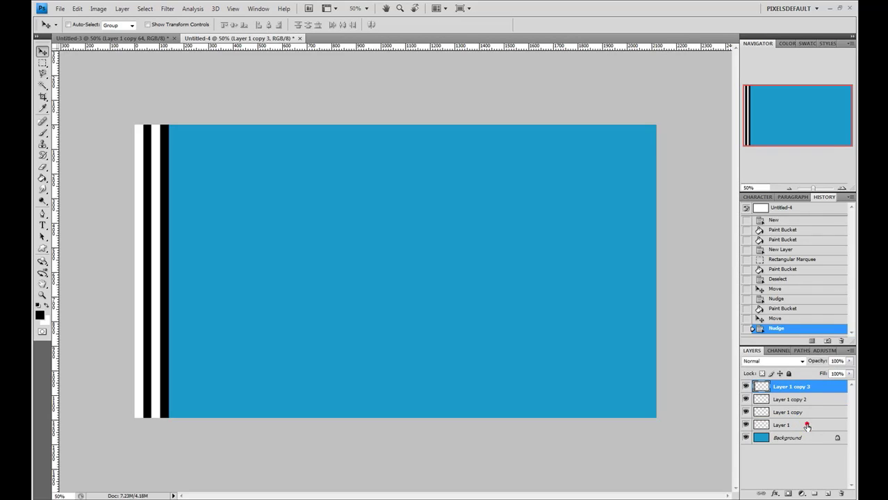
left_click_drag(807, 426, 163, 264)
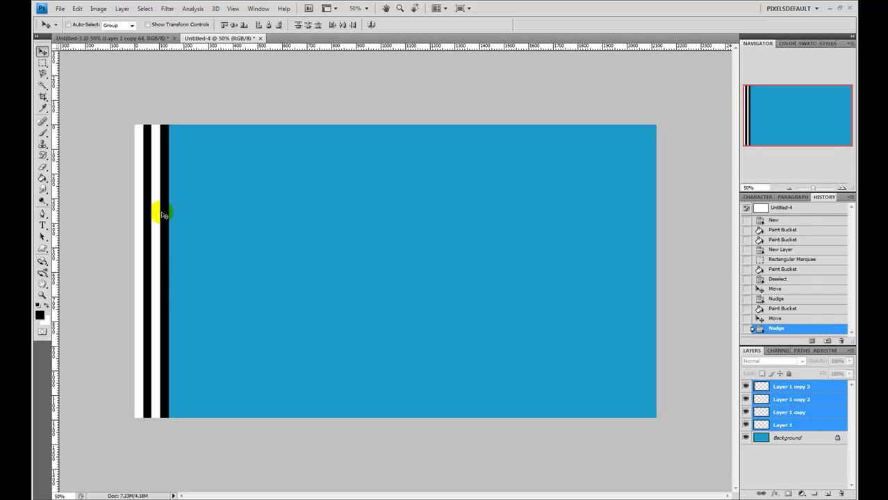
left_click_drag(155, 217, 192, 221)
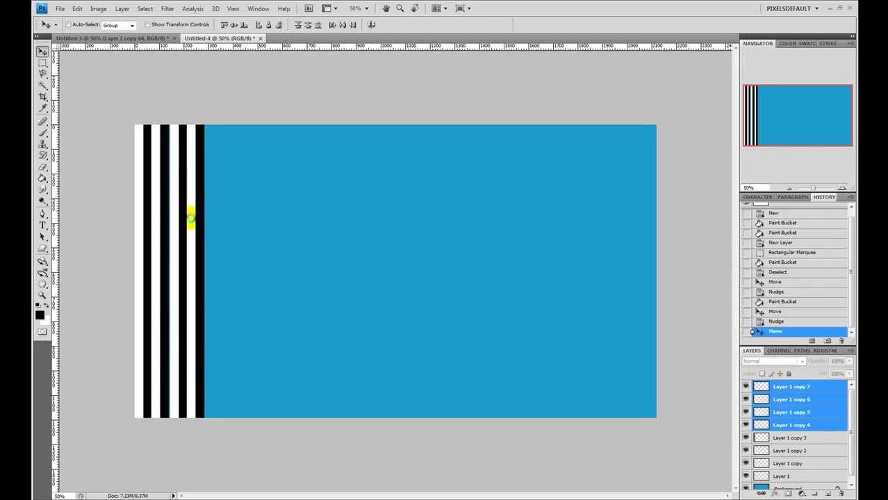
key("Left")
key("Left")
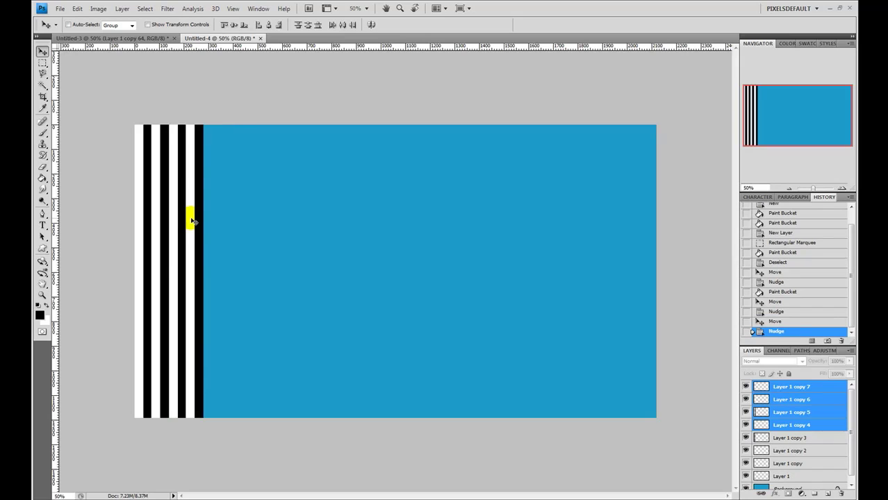
Step: Keep duplicating all stripe layers as a set and placing each copy flush beside the last until stripes cover the full canvas width
left_click(820, 387)
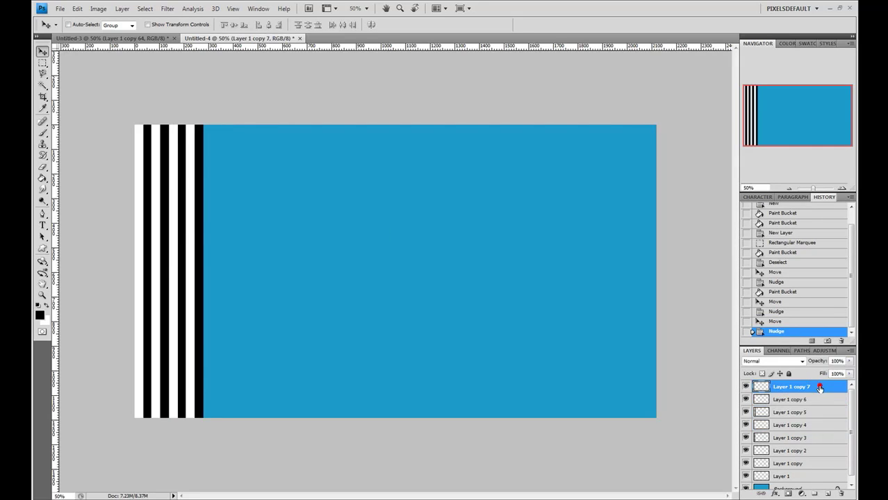
left_click(795, 470, "shift")
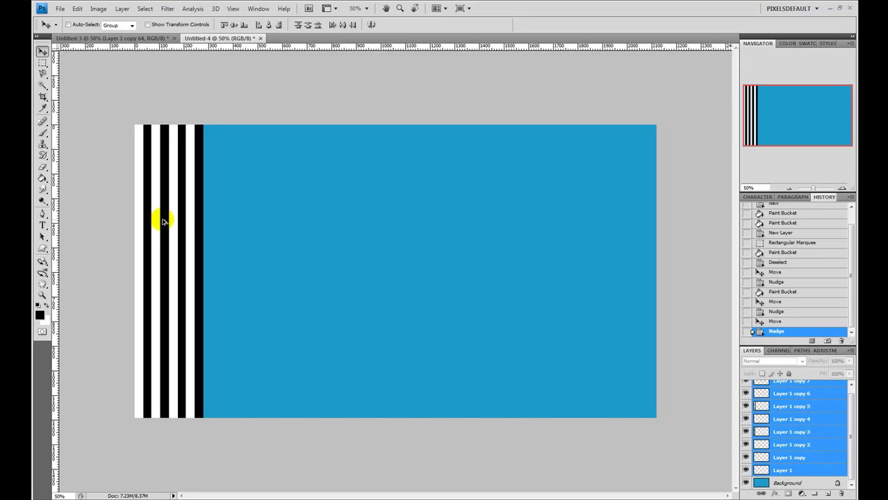
left_click_drag(163, 220, 599, 262)
key("Left")
key("Left")
left_click(793, 386)
scroll(792, 431, "down", 5)
left_click(783, 470, "shift")
key("Left")
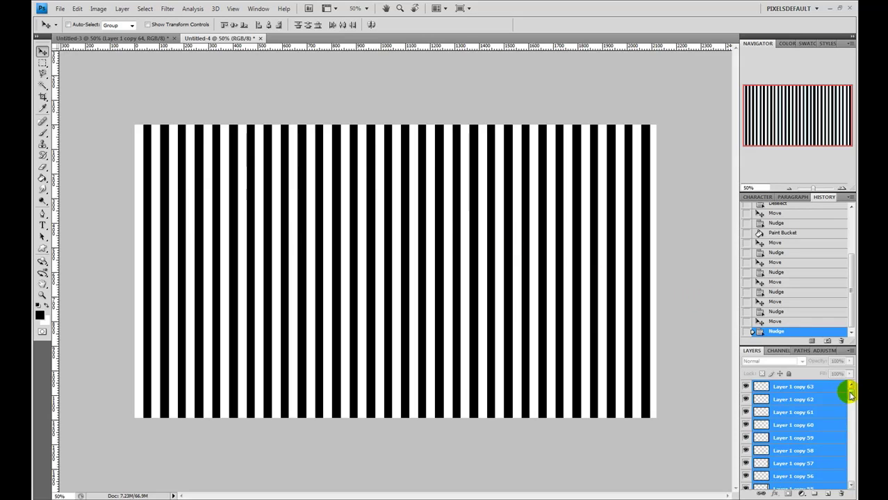
Step: Toggle the visibility of the uppermost stripe layers to identify which ones hold the black stripes
left_click(808, 389)
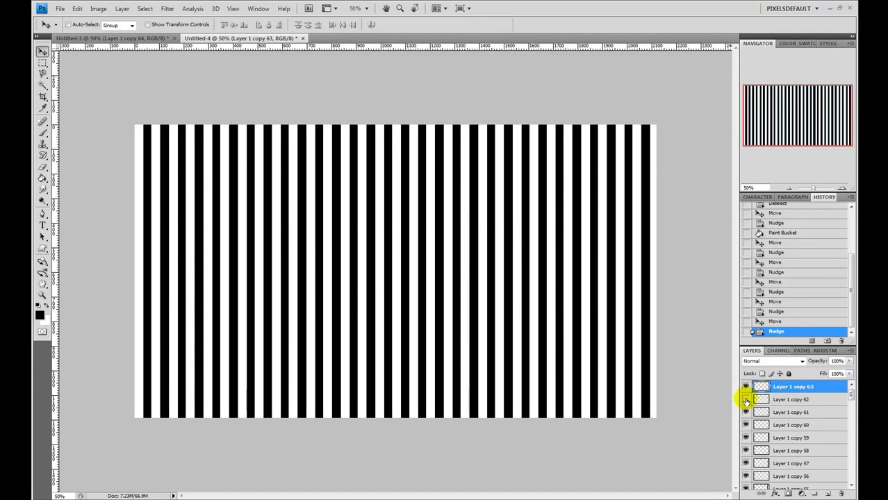
left_click(746, 387)
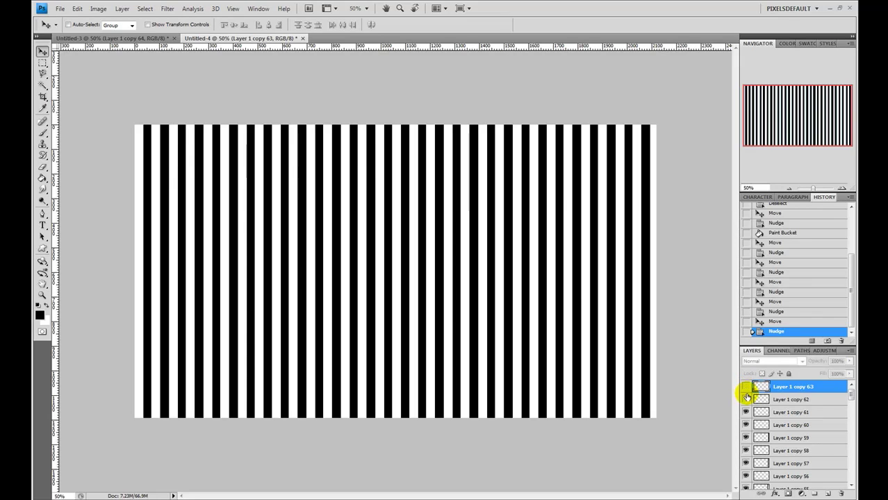
left_click(746, 387)
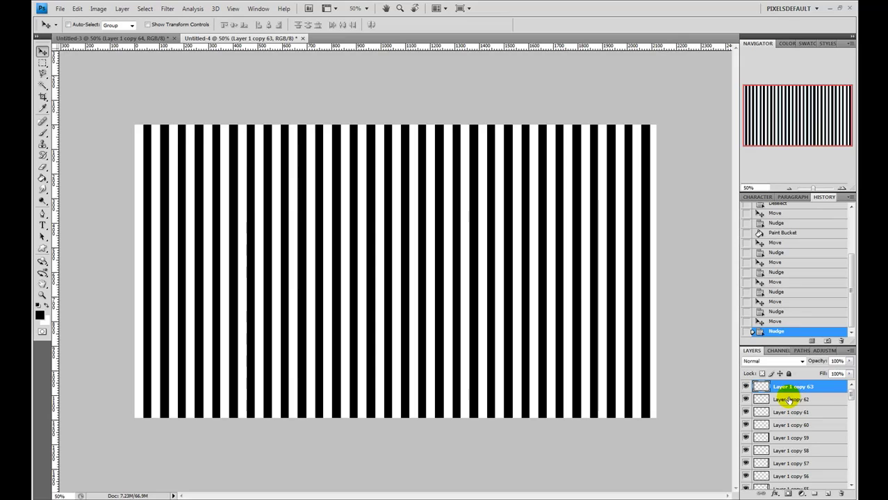
left_click(790, 401, "shift")
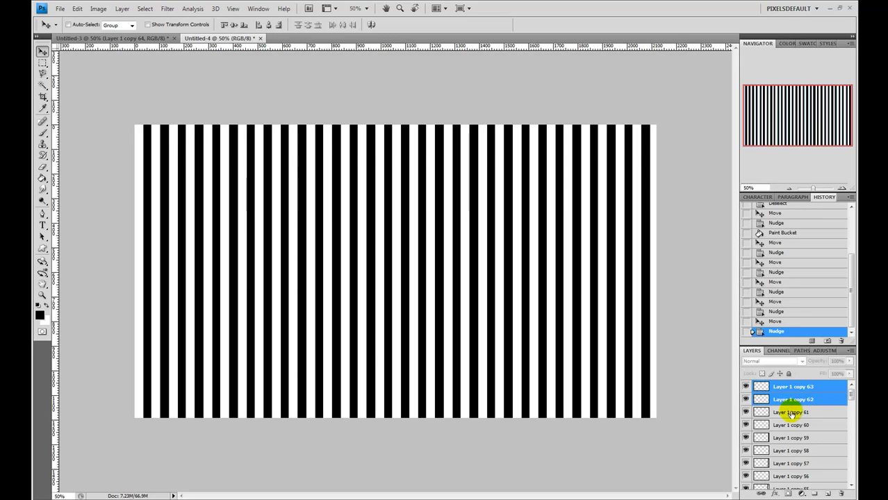
left_click(792, 413)
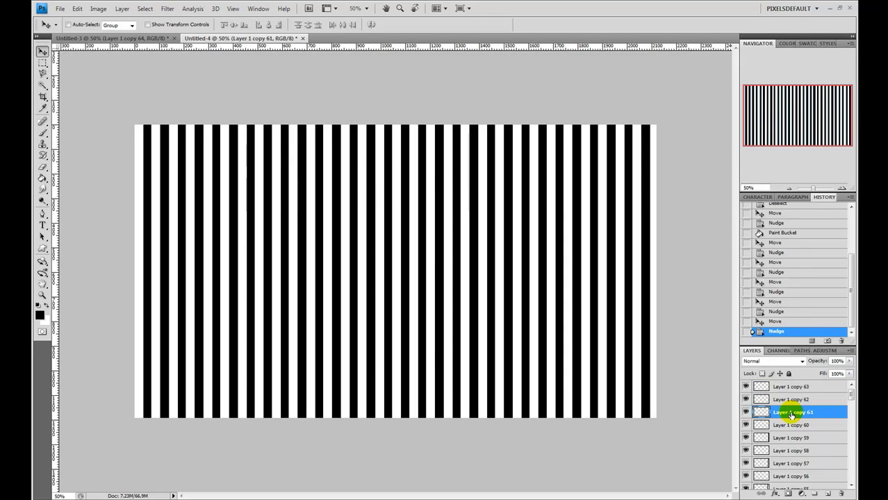
left_click(746, 438)
left_click(746, 438)
left_click(745, 438)
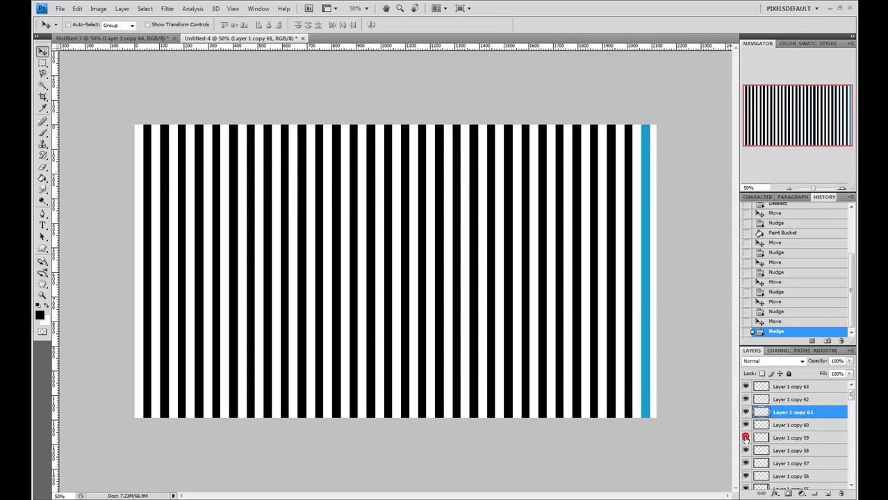
left_click(745, 438)
left_click(745, 438)
left_click(745, 438)
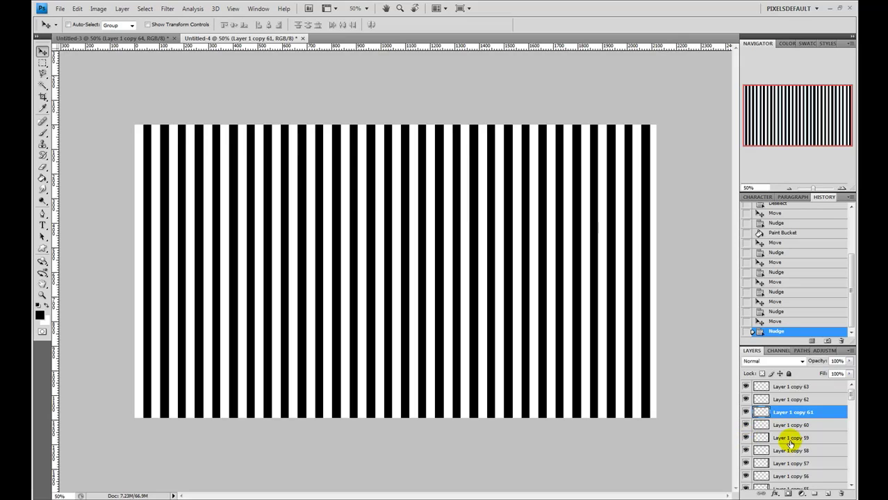
Step: Select every black stripe layer, the odd-numbered copies from Layer 1 copy 63 down to Layer 1 copy, and delete them all
left_click(790, 439)
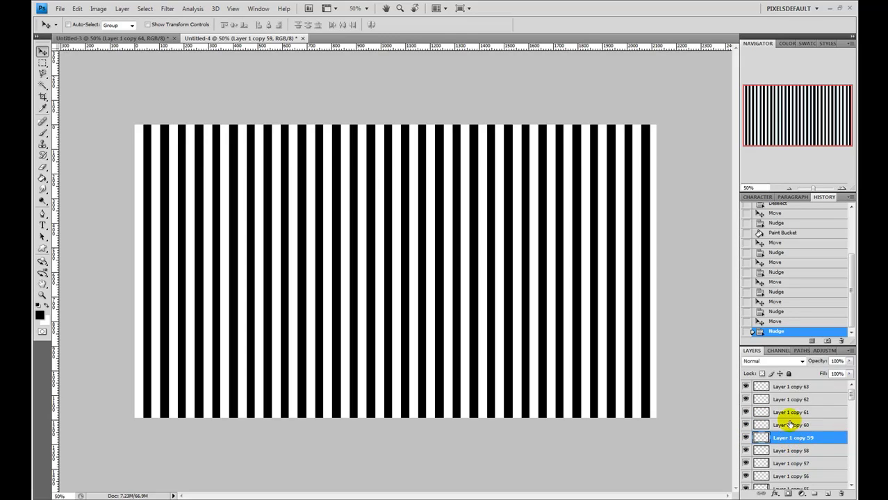
left_click(790, 412, "ctrl")
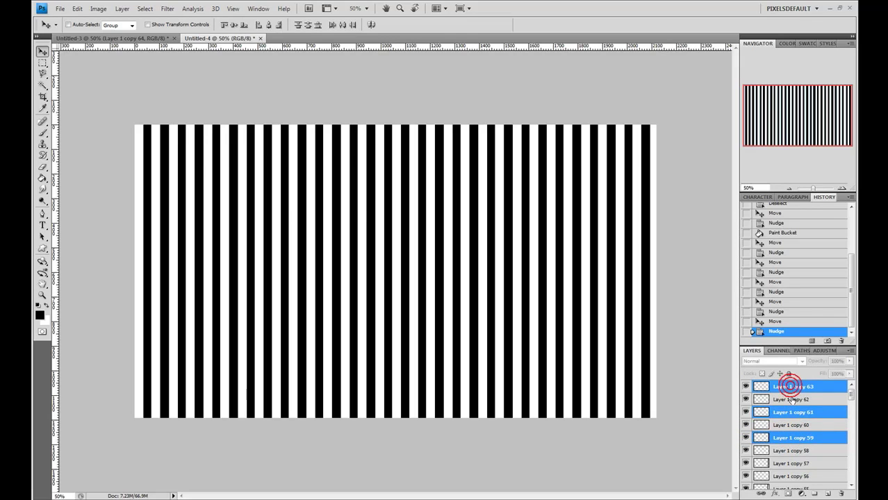
scroll(790, 387, "down", 1)
left_click(790, 451, "ctrl")
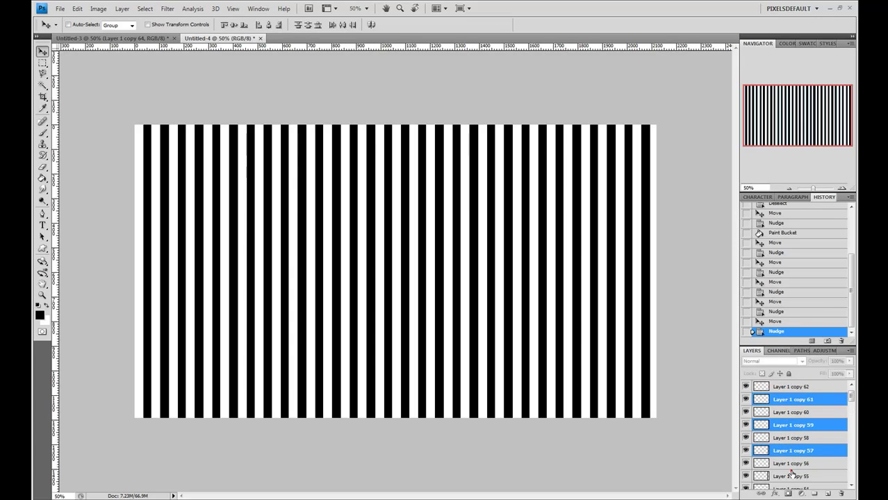
left_click(790, 476, "ctrl")
scroll(792, 472, "down", 3)
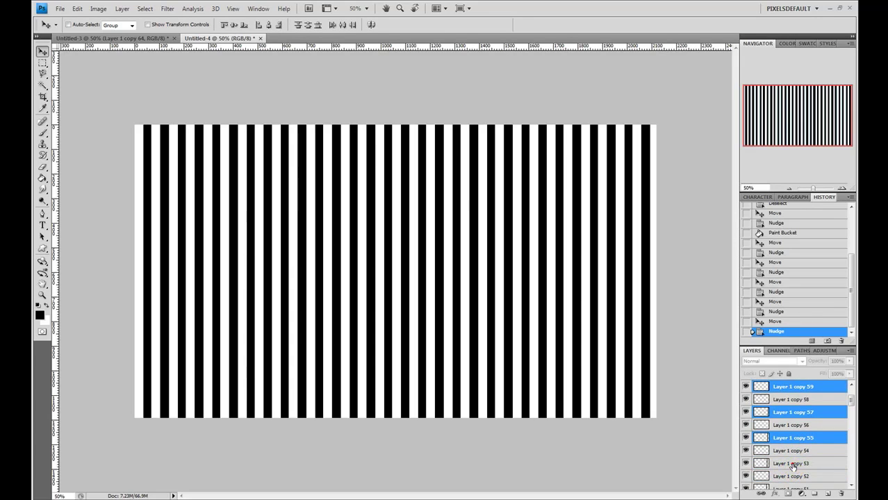
left_click(791, 463, "ctrl")
scroll(791, 453, "down", 3)
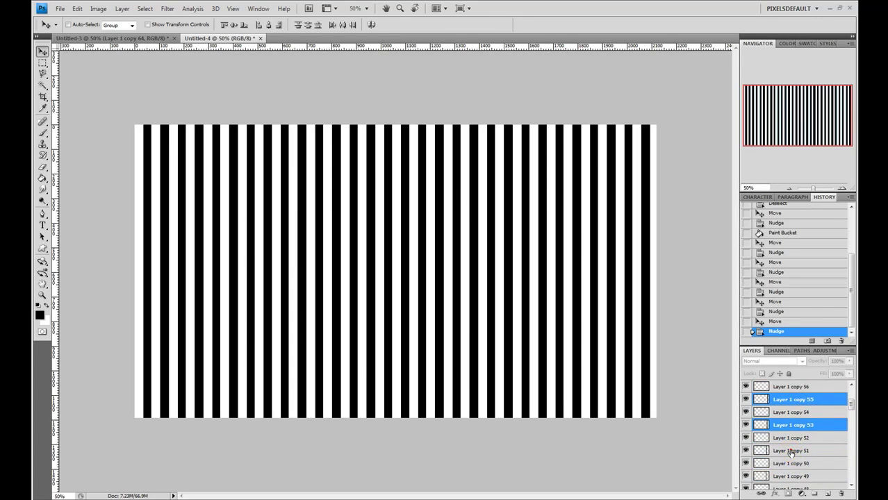
left_click(790, 451, "ctrl")
left_click(790, 476, "ctrl")
scroll(790, 465, "down", 4)
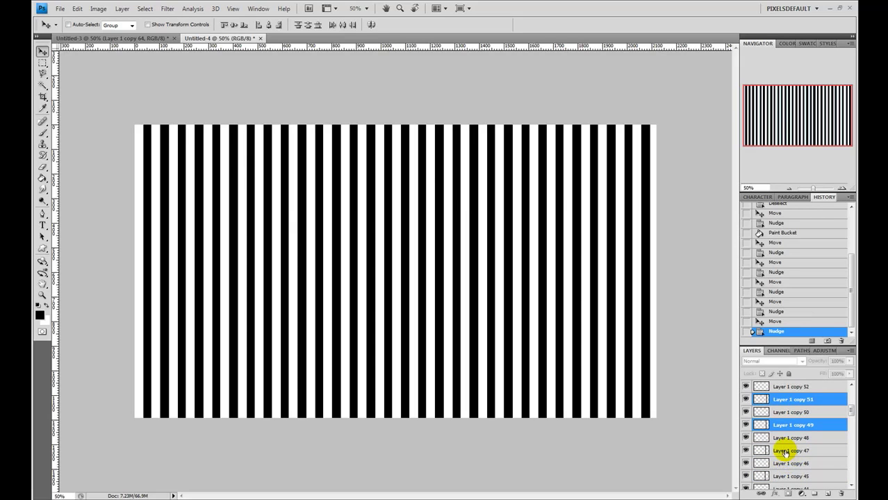
left_click(787, 451, "ctrl")
left_click(787, 476, "ctrl")
scroll(786, 472, "down", 1)
scroll(788, 471, "down", 4)
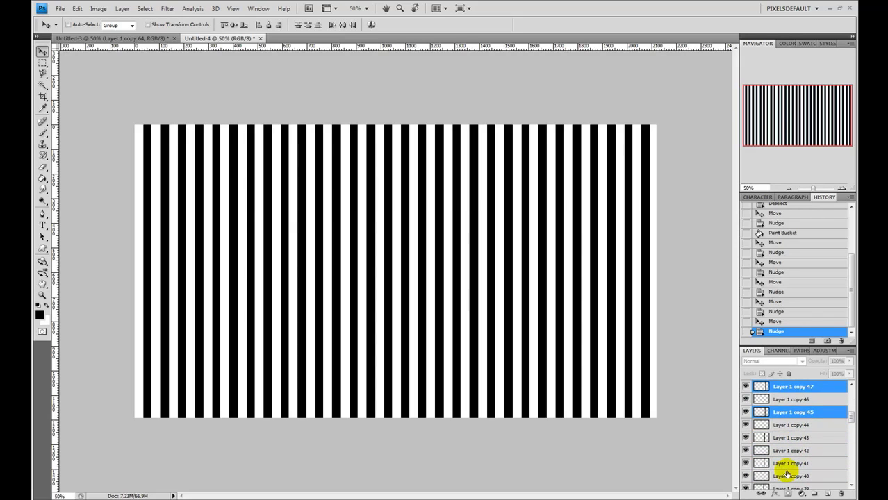
left_click(786, 440, "ctrl")
left_click(786, 463, "ctrl")
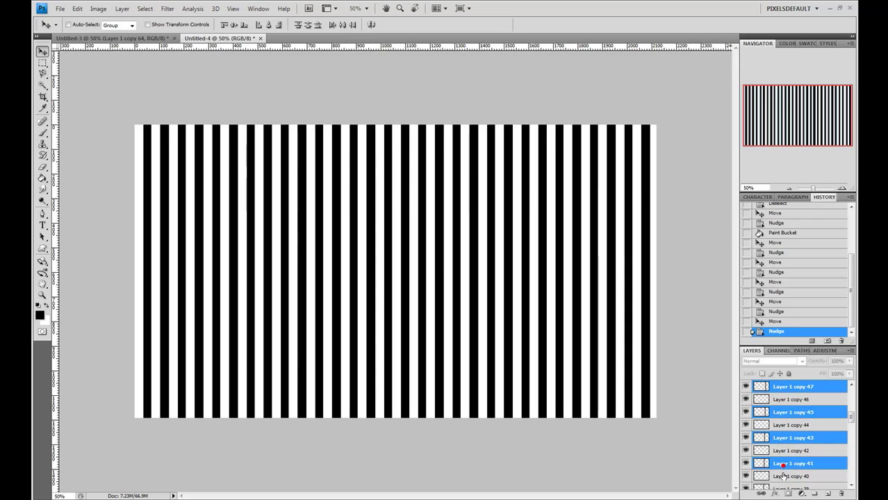
left_click(788, 486, "ctrl")
scroll(787, 473, "down", 2)
left_click(788, 476, "ctrl")
left_click(789, 486, "ctrl")
scroll(789, 462, "down", 2)
left_click(788, 462, "ctrl")
scroll(788, 459, "down", 2)
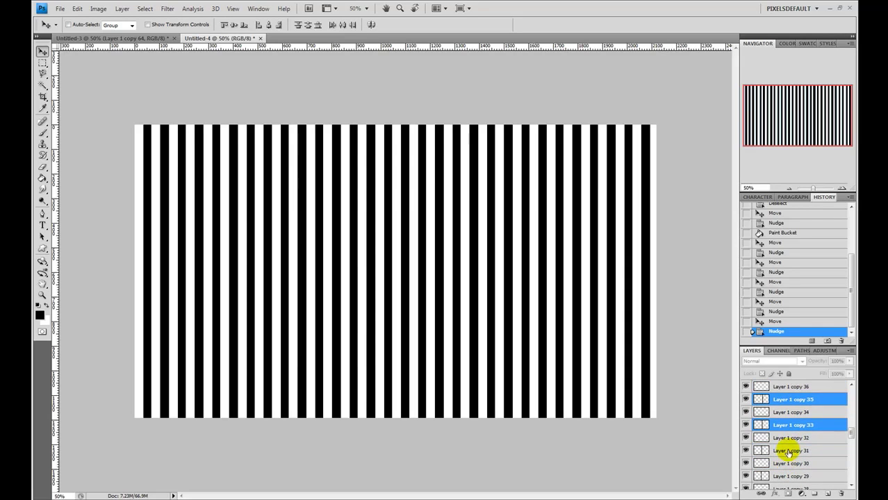
left_click(787, 445, "ctrl")
scroll(785, 438, "down", 2)
left_click(785, 453, "ctrl")
scroll(785, 453, "down", 2)
left_click(785, 451, "ctrl")
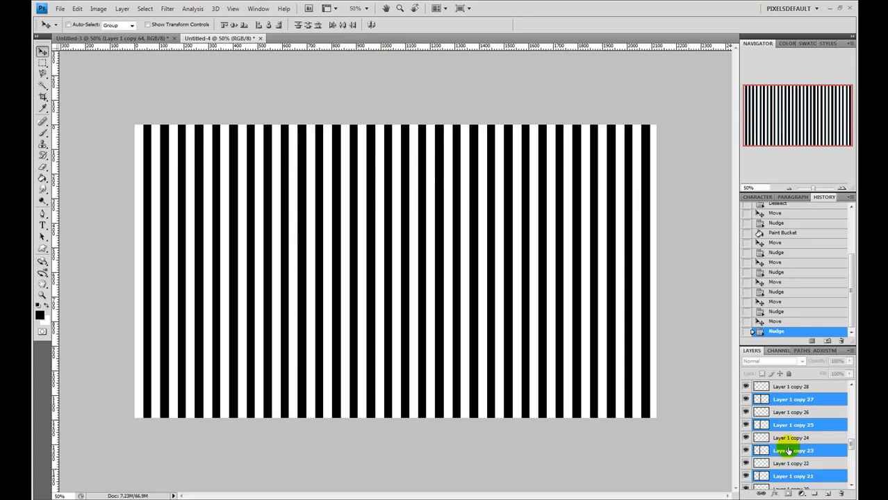
scroll(786, 451, "down", 2)
left_click(787, 451, "ctrl")
scroll(787, 451, "down", 2)
scroll(787, 451, "down", 2)
left_click(786, 424, "ctrl")
left_click(785, 450, "ctrl")
left_click(788, 476, "ctrl")
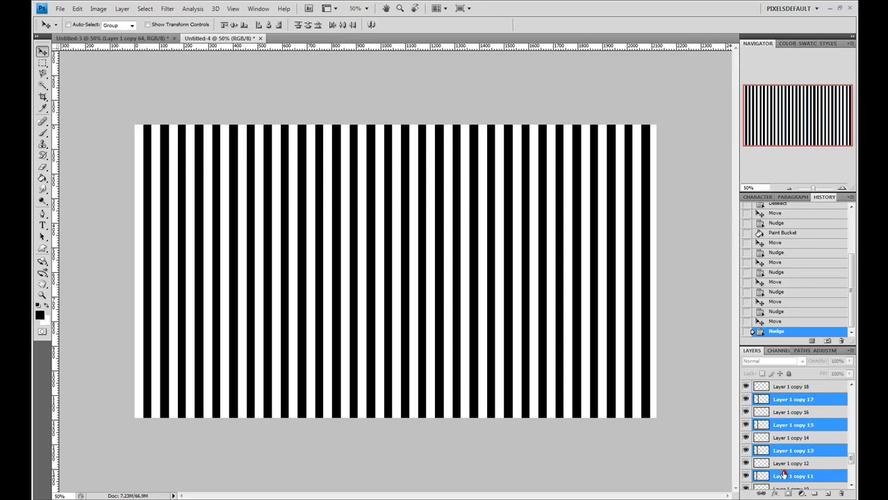
scroll(787, 476, "down", 2)
left_click(789, 453, "ctrl")
left_click(787, 475, "ctrl")
scroll(787, 472, "down", 2)
left_click(787, 452, "ctrl")
left_click(788, 474, "ctrl")
scroll(786, 465, "down", 2)
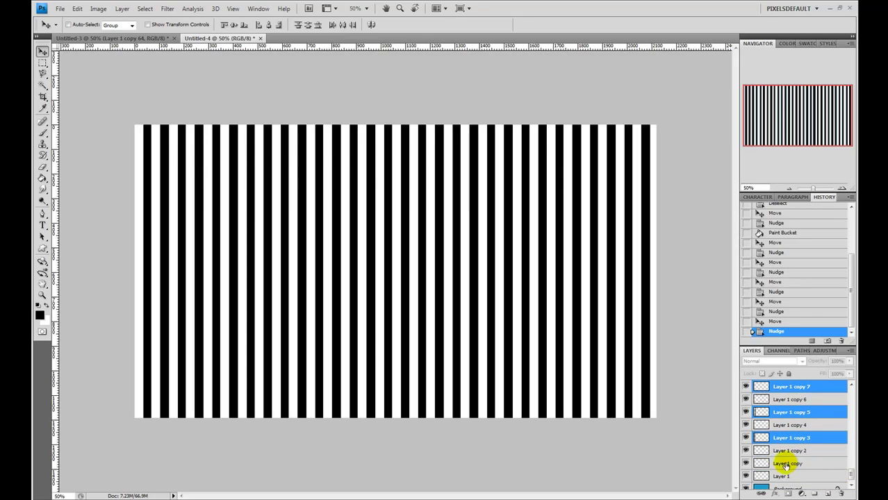
left_click(781, 464, "ctrl")
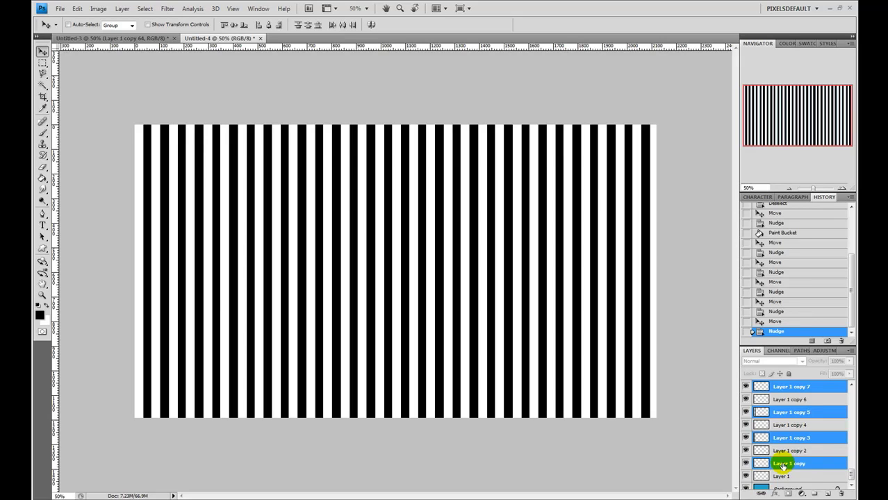
key("Delete")
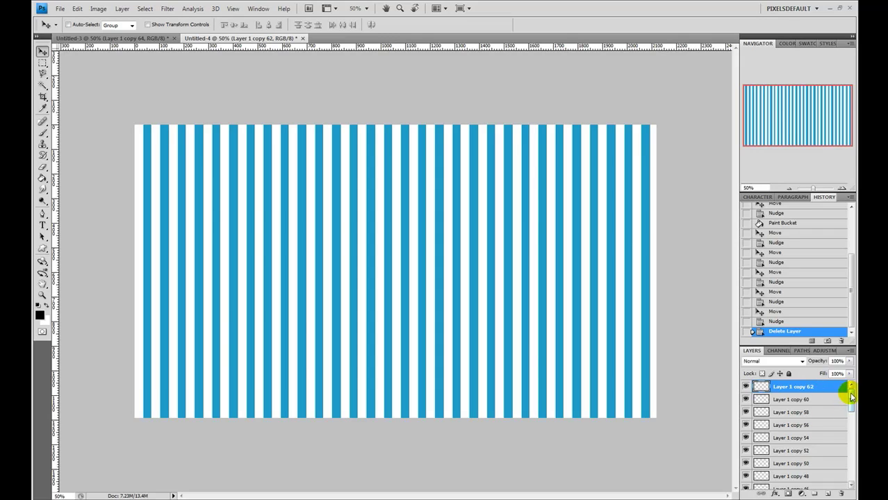
Step: Merge all the white stripe layers into a single layer and check it against the blue background by toggling its visibility
left_click_drag(850, 392, 850, 466)
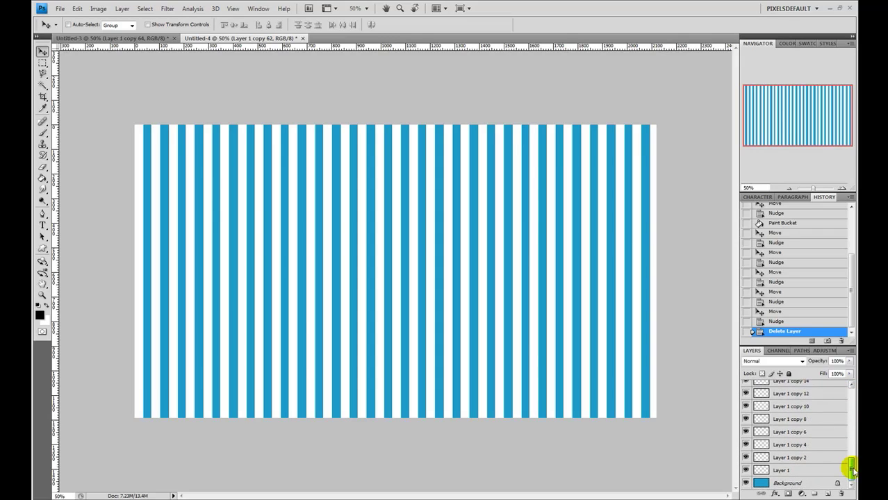
left_click(816, 472, "shift")
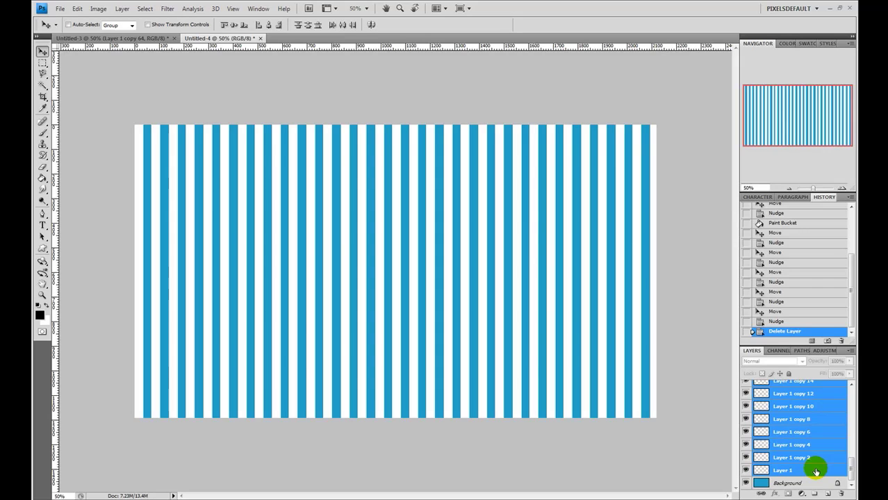
key("ctrl+e")
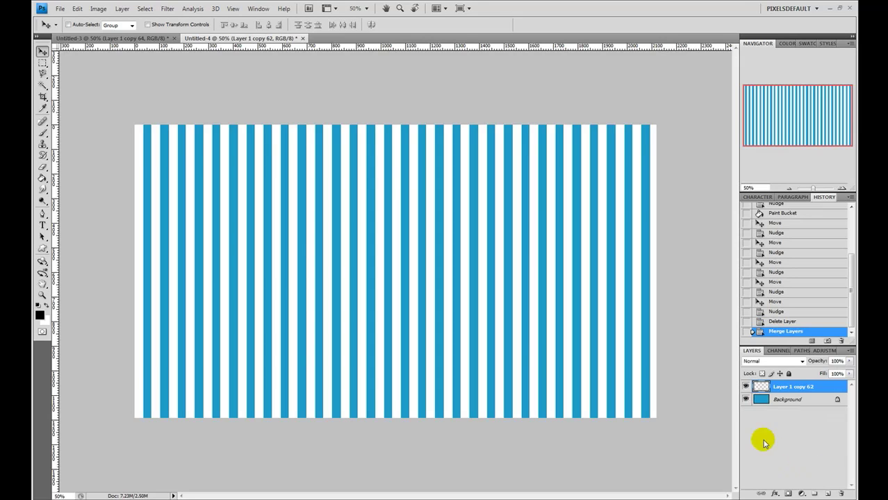
left_click(745, 385)
left_click(745, 386)
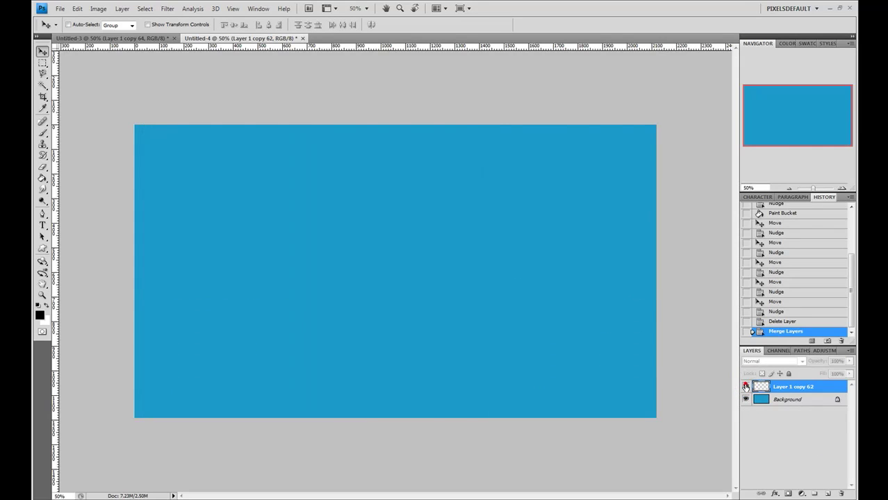
left_click(745, 386)
left_click(746, 385)
left_click(745, 386)
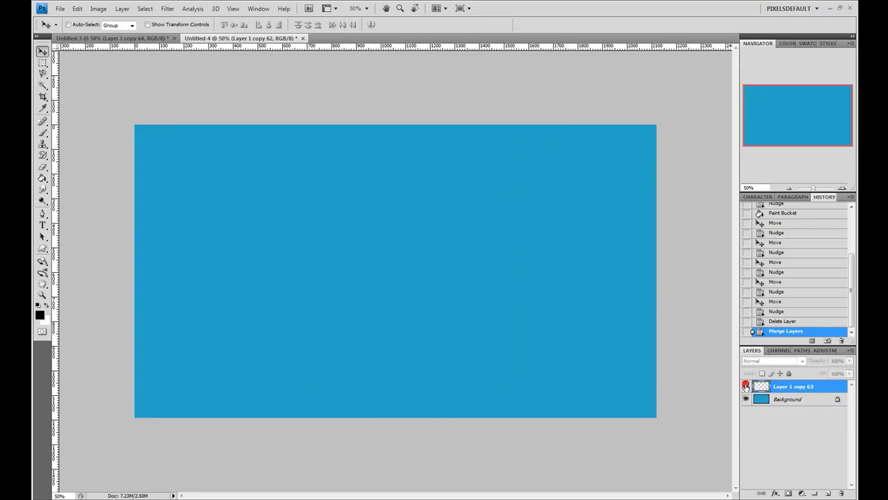
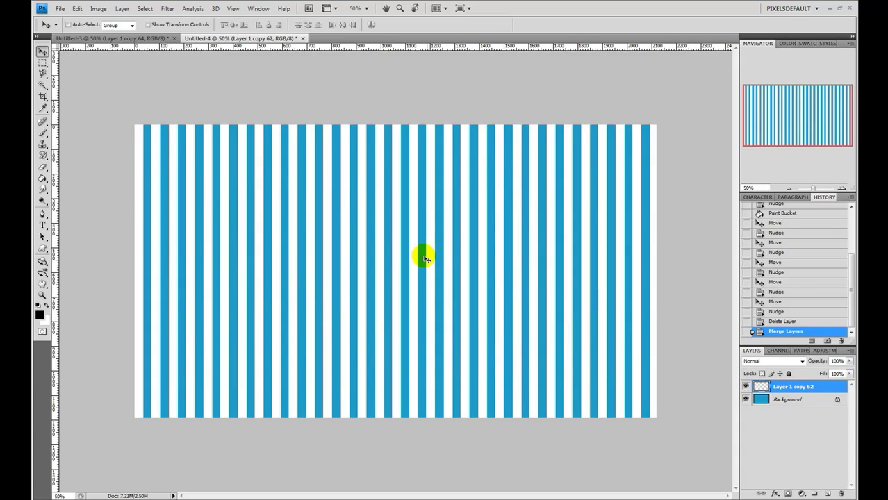
Step: Apply the Polar Coordinates filter to the merged white stripe layer using the Rectangular to Polar option
left_click(167, 9)
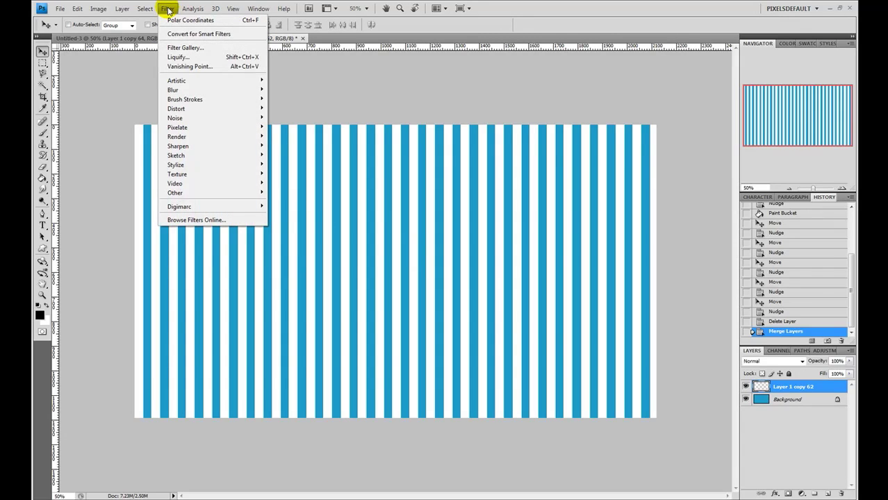
mouse_move(176, 109)
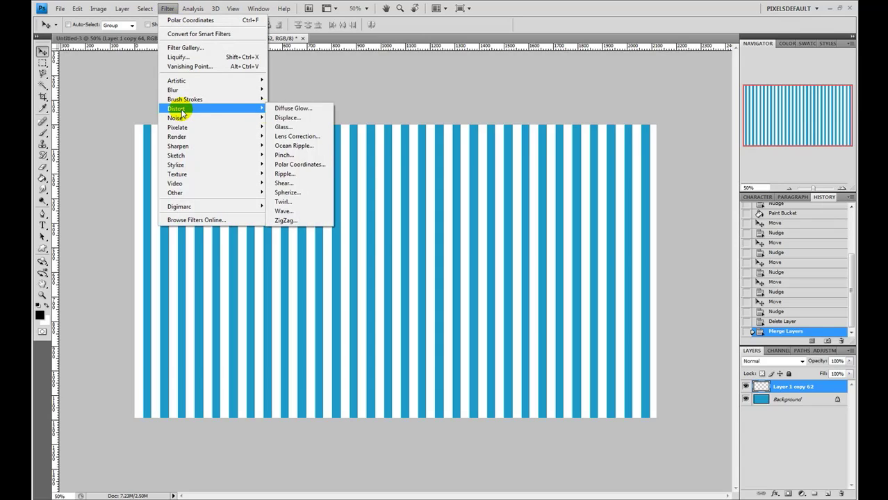
left_click(303, 165)
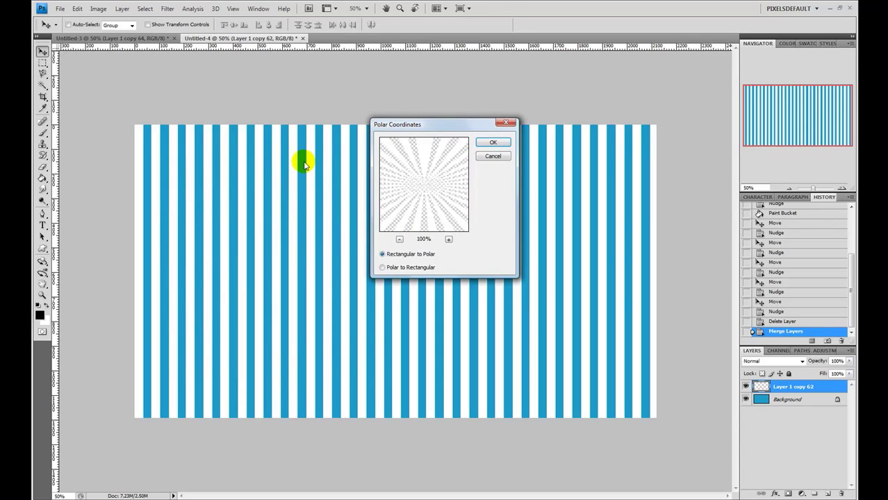
left_click(408, 268)
left_click(407, 255)
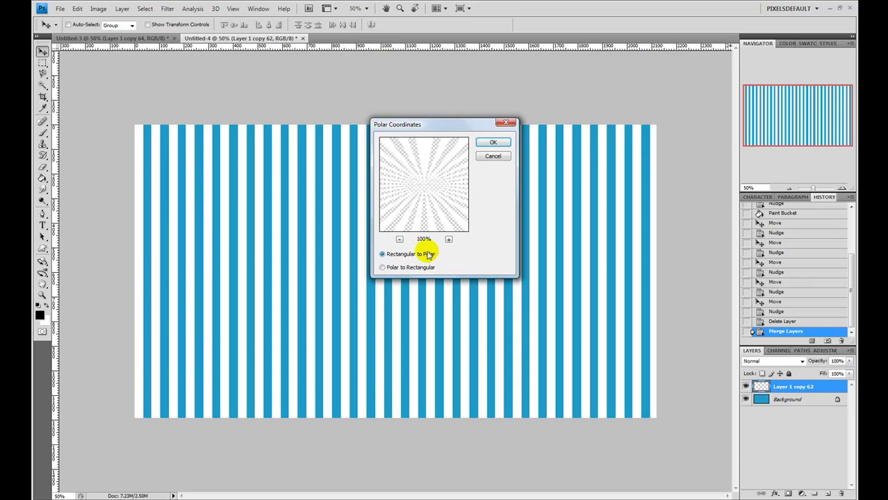
left_click(493, 143)
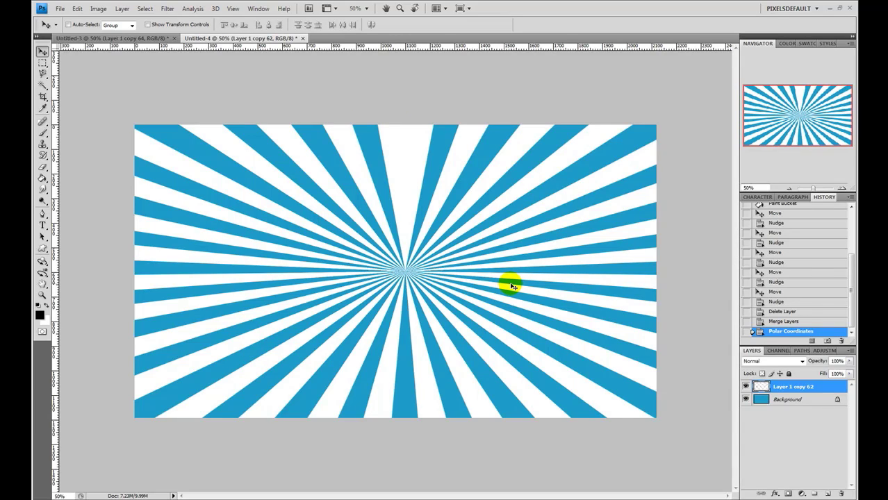
Step: Draw a large elliptical selection with the Elliptical Marquee around the ray centre, leaving a margin to the canvas edges
left_click(43, 63)
left_click(67, 71)
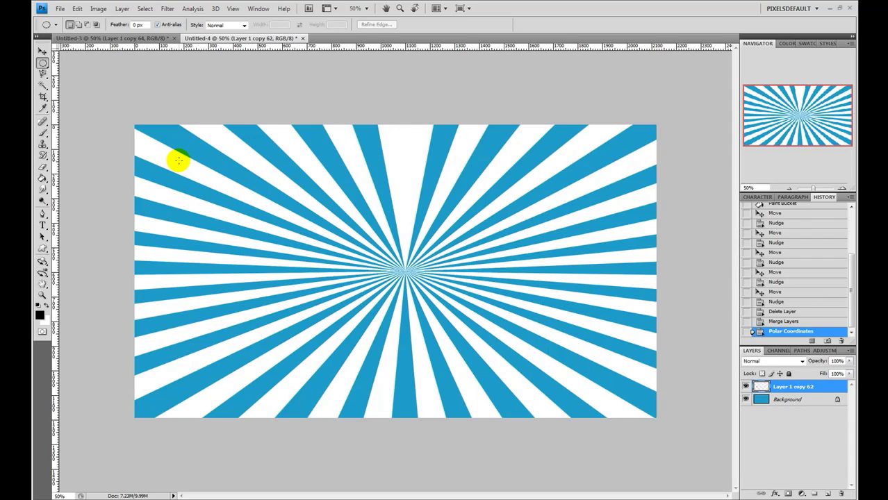
left_click_drag(178, 159, 609, 395)
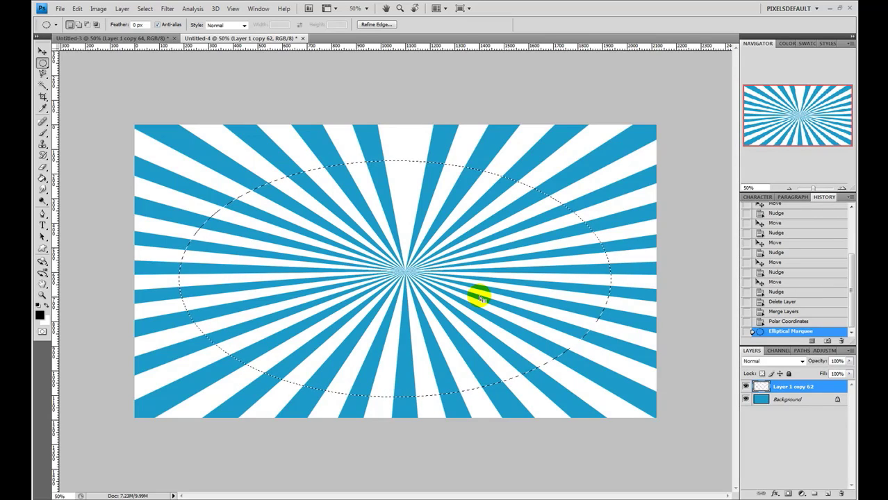
Step: Invert the elliptical selection, trying a clear of the rays before and after inverting and undoing each one
key("Delete")
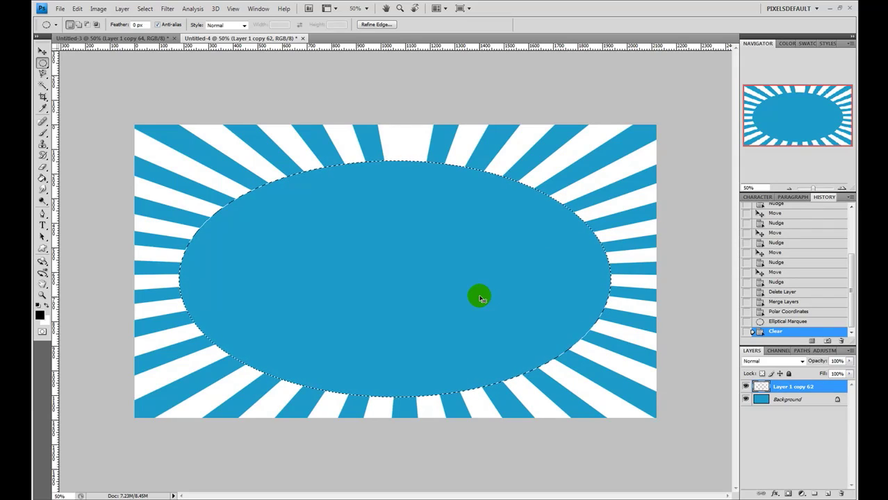
key("ctrl+z")
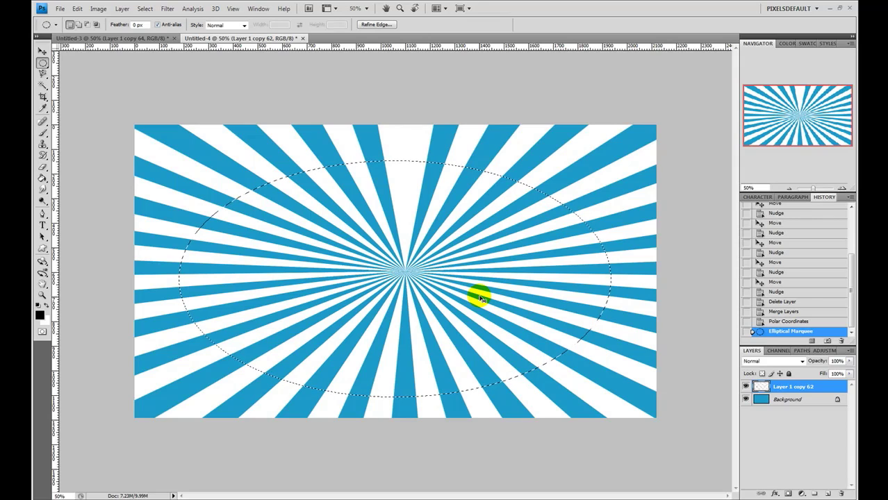
key("ctrl+shift+i")
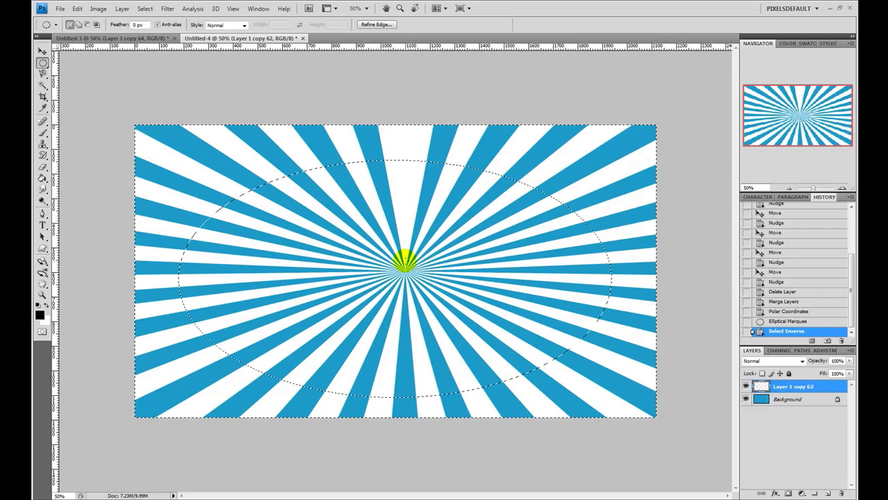
key("Delete")
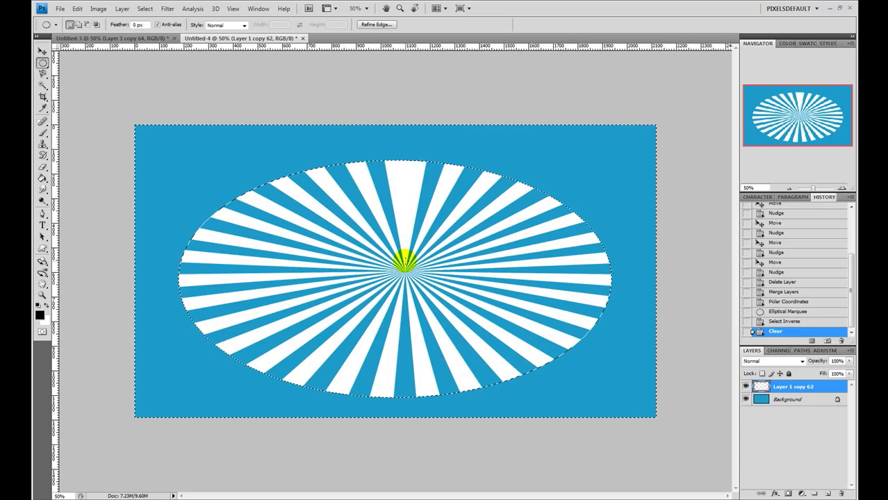
key("ctrl+z")
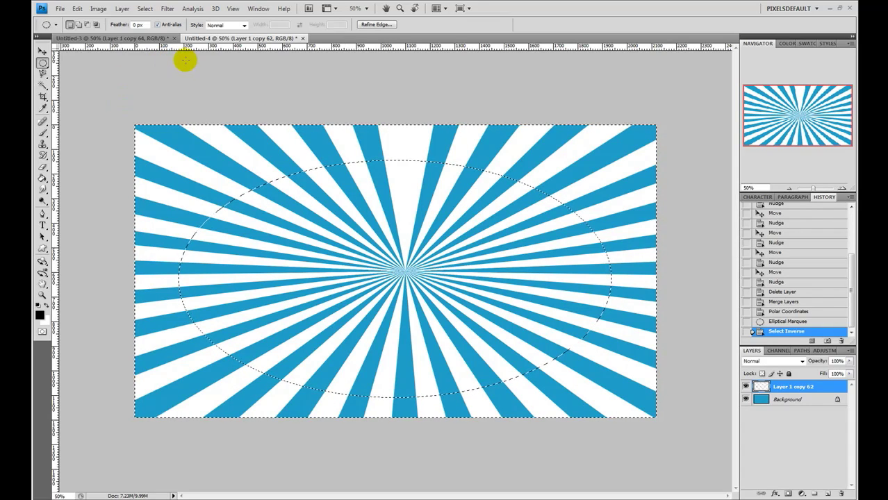
Step: Feather the inverted selection by 50 pixels and clear the rays outside the ellipse, leaving nothing selected
left_click(148, 9)
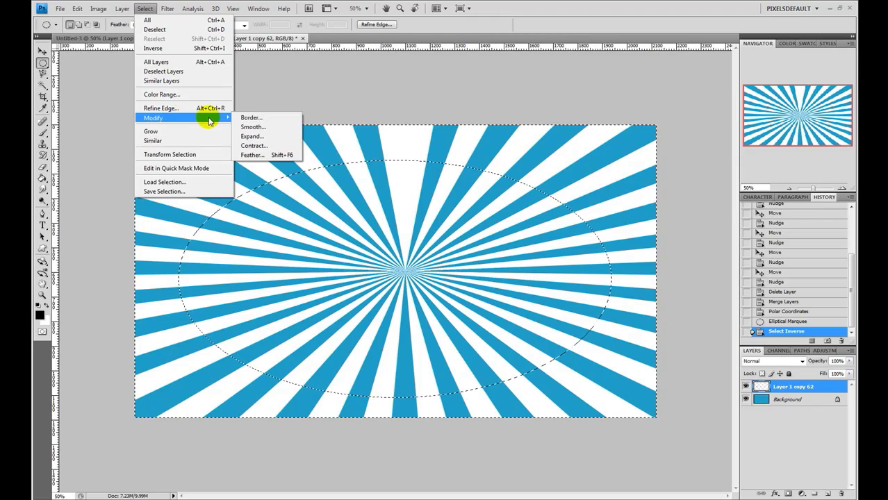
left_click(264, 158)
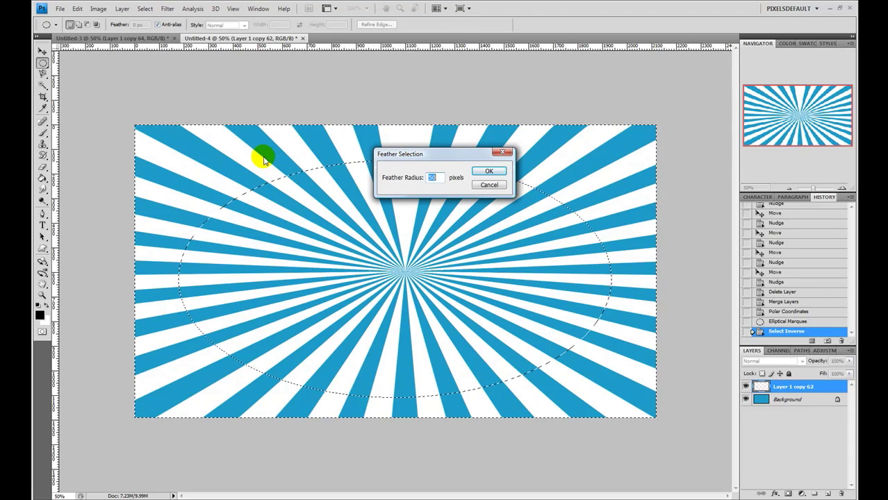
left_click(488, 172)
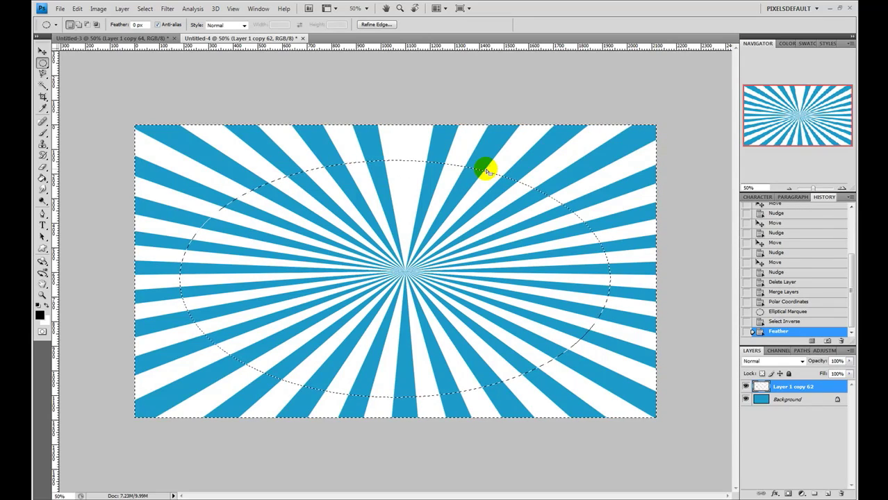
key("Delete")
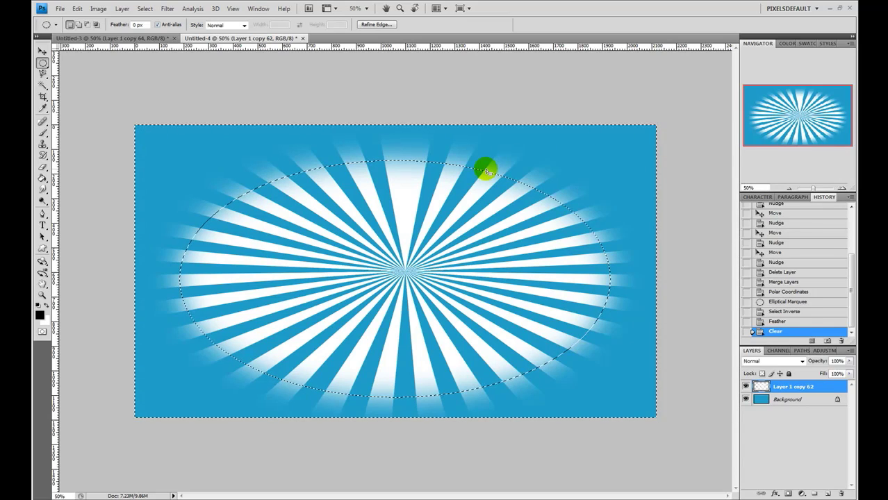
key("ctrl+d")
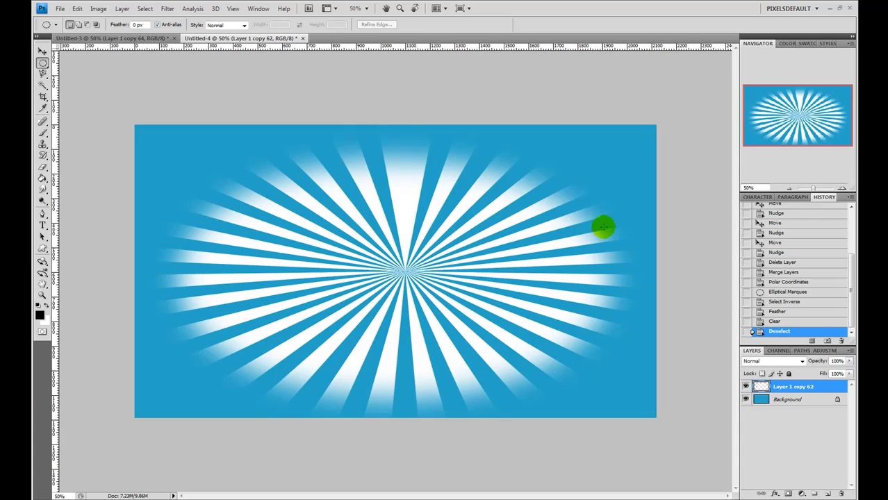
left_click(543, 237)
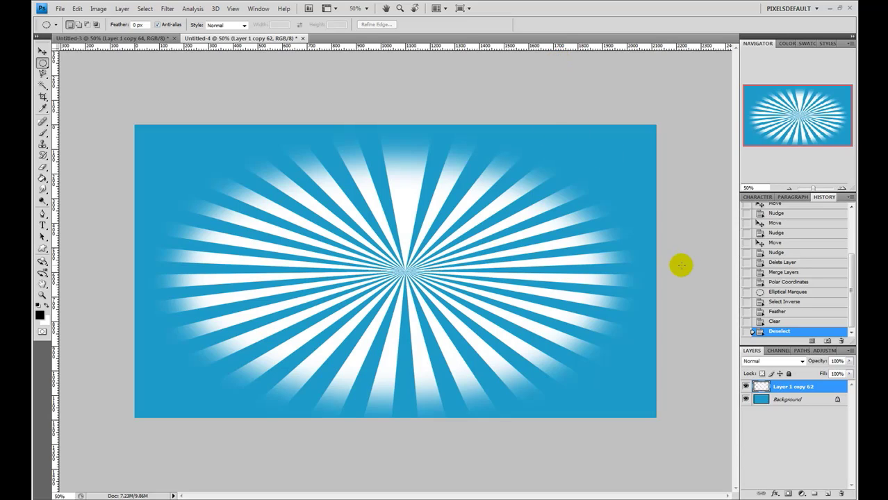
Step: Duplicate the faded ray layer and flip the copy horizontally
left_click(783, 388)
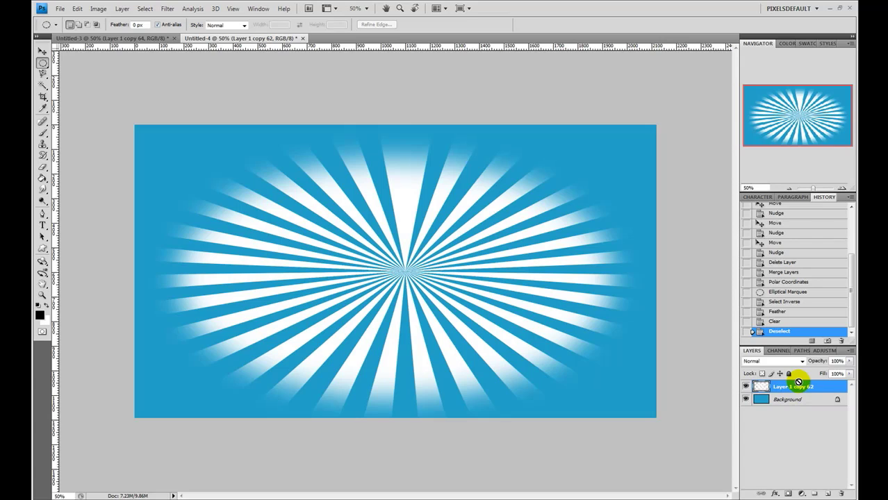
key("ctrl+j")
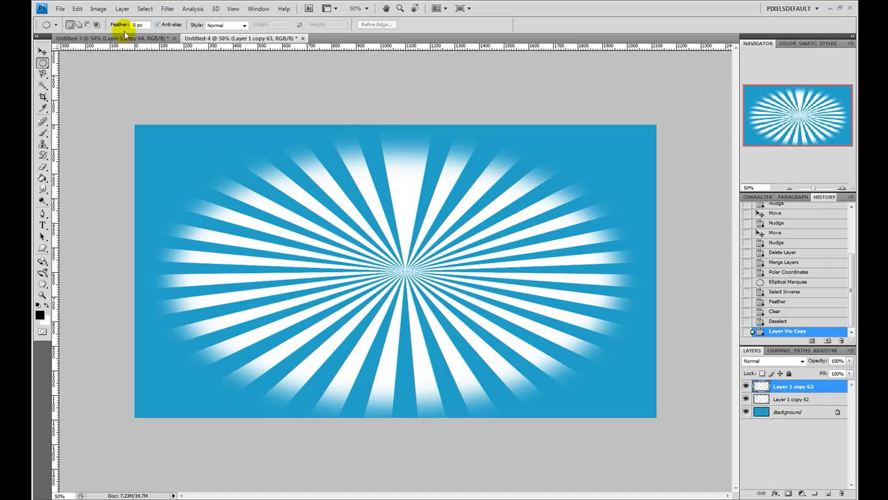
left_click(76, 10)
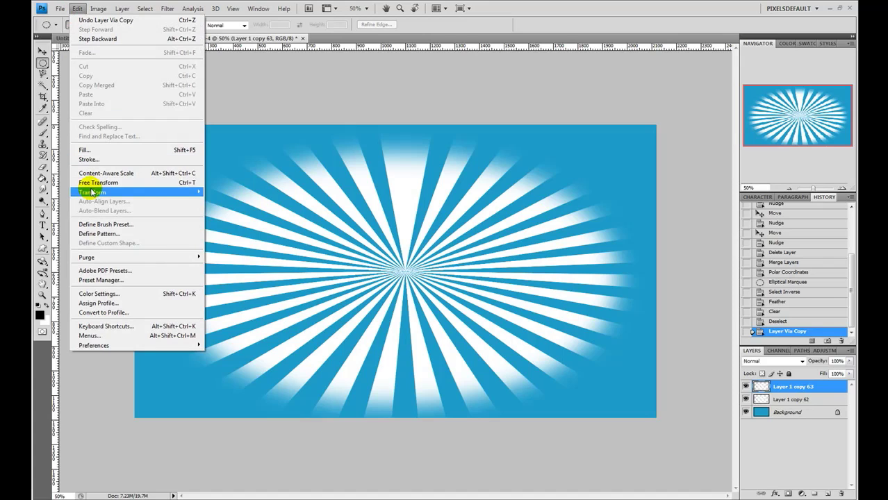
mouse_move(90, 192)
left_click(232, 299)
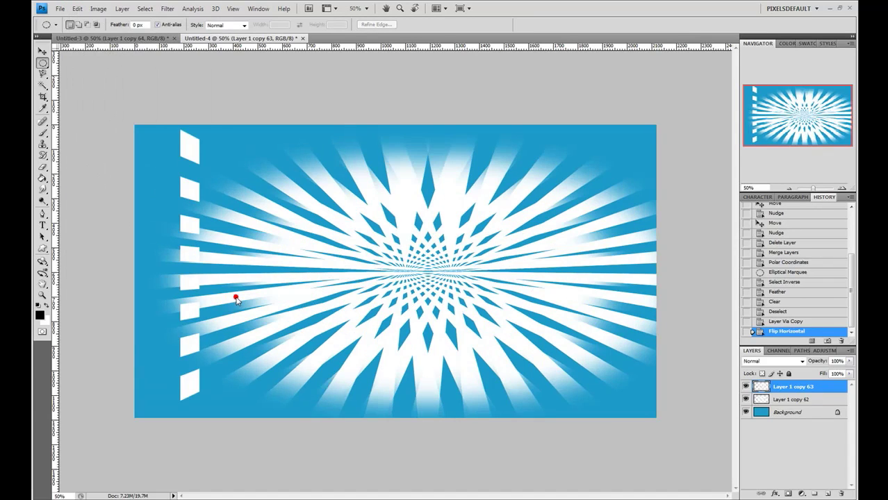
Step: Move the flipped copy so its centre matches the original rays and set its opacity to 72%
left_click(42, 51)
left_click_drag(446, 278, 407, 275)
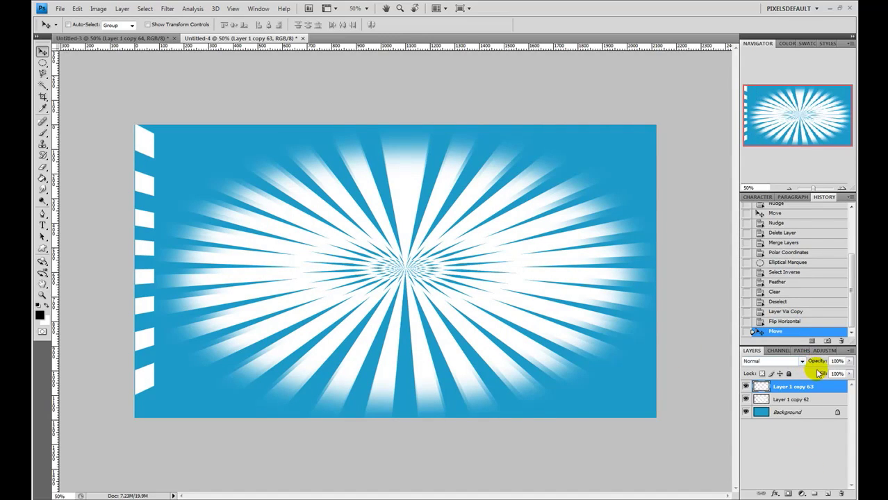
left_click_drag(818, 362, 803, 361)
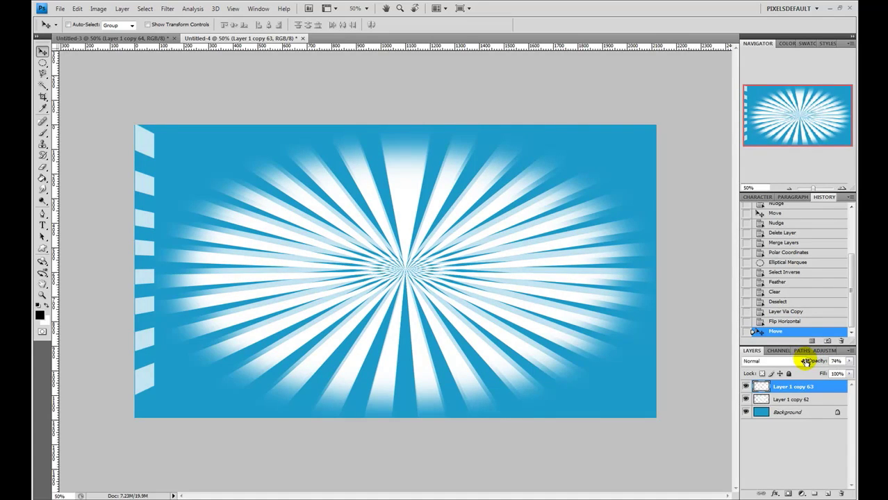
left_click_drag(803, 362, 805, 362)
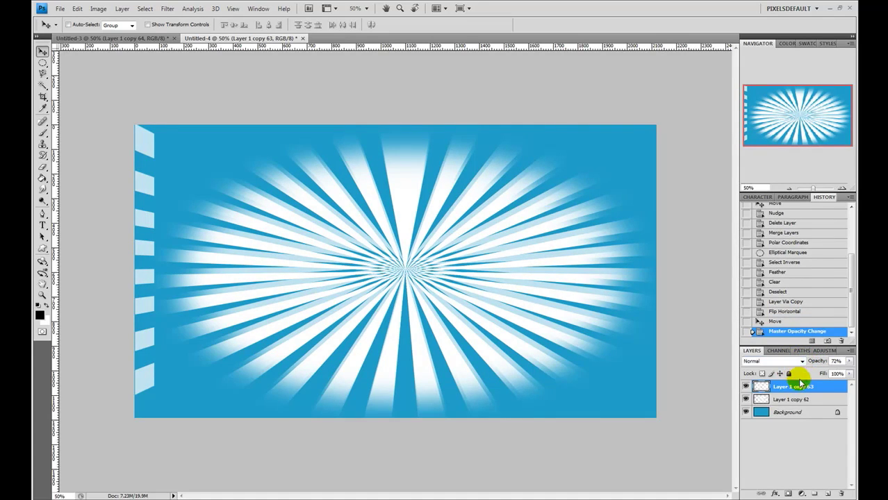
Step: Duplicate the flipped ray layer and rotate the new copy 90° clockwise
key("ctrl+j")
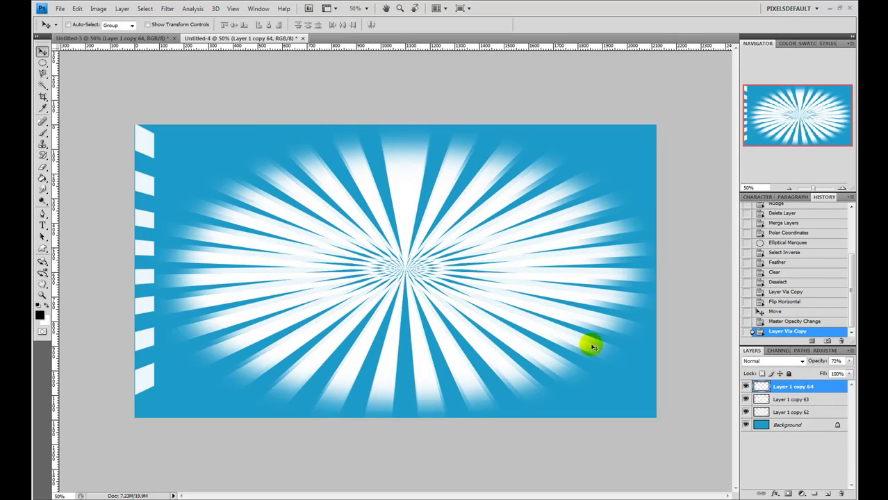
left_click(78, 9)
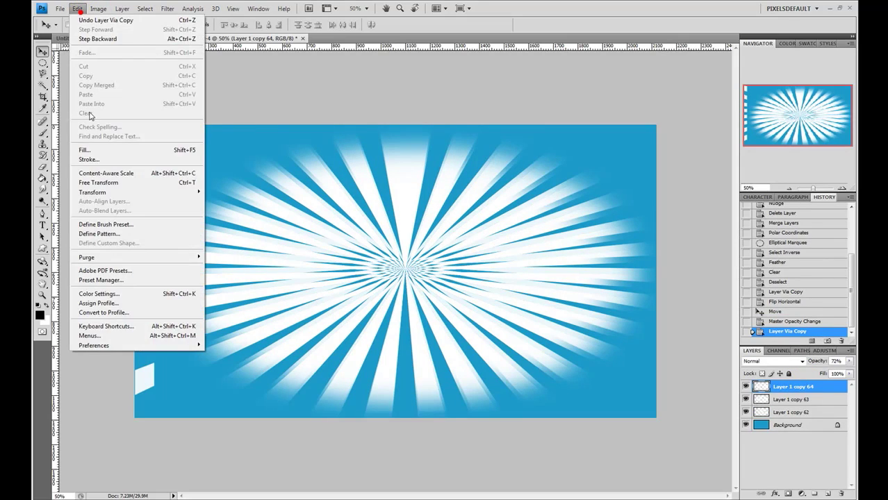
mouse_move(102, 193)
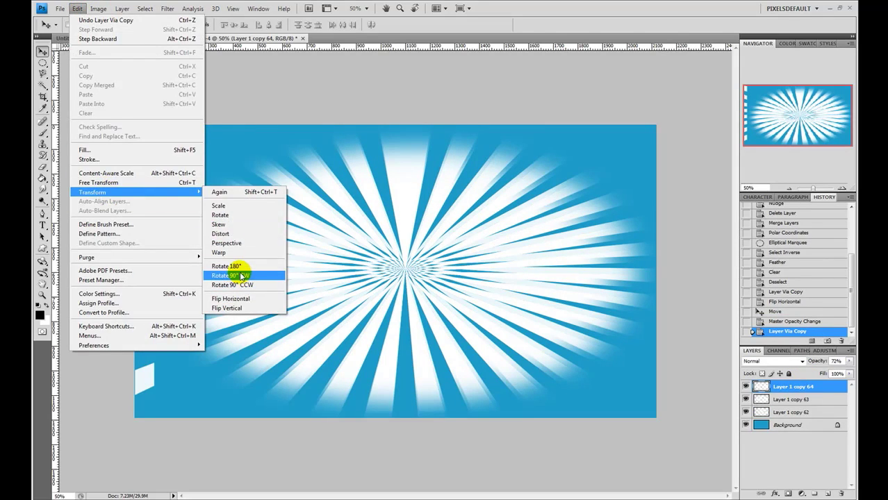
left_click(233, 275)
Step: Align the rotated copy with the centre of the rays and set its opacity to 7%
left_click_drag(373, 266, 402, 268)
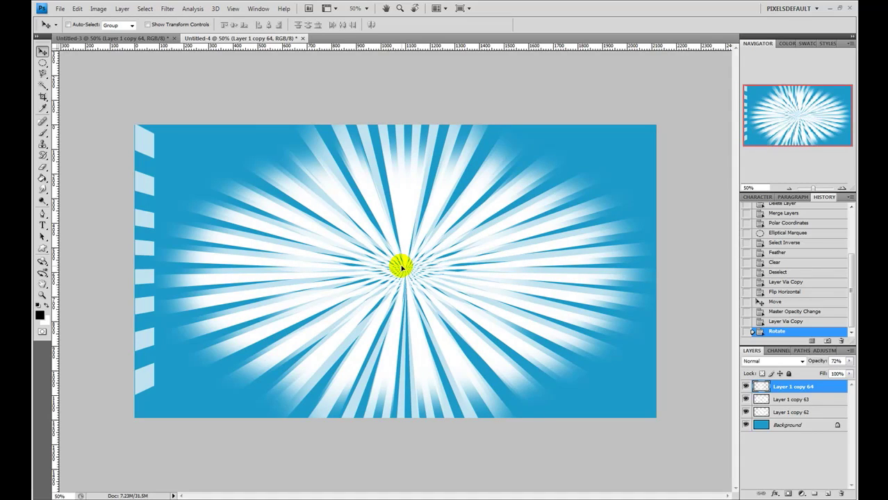
left_click_drag(401, 268, 402, 268)
left_click_drag(819, 362, 795, 361)
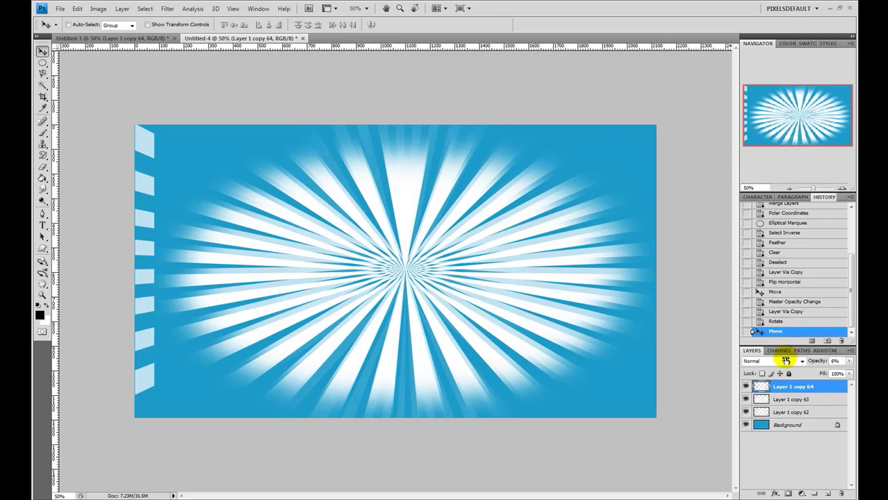
left_click_drag(787, 361, 787, 361)
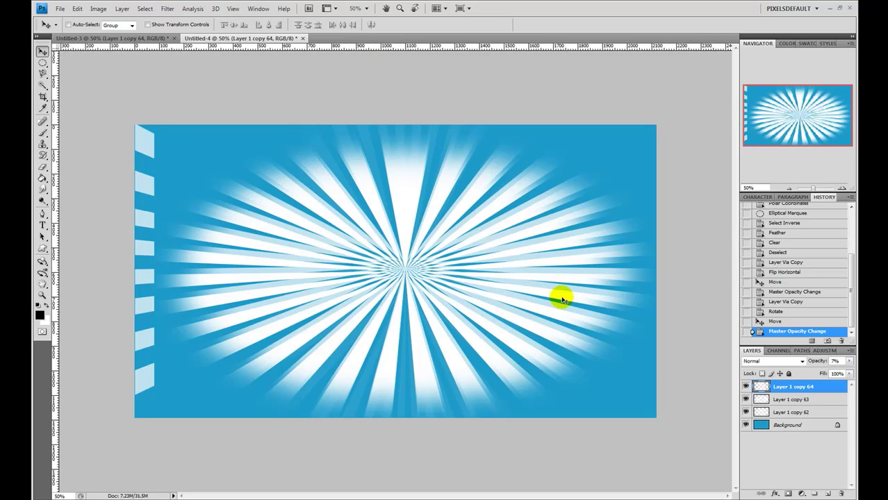
Step: Select the three ray layers above the background and merge them into one layer
left_click(795, 415, "shift")
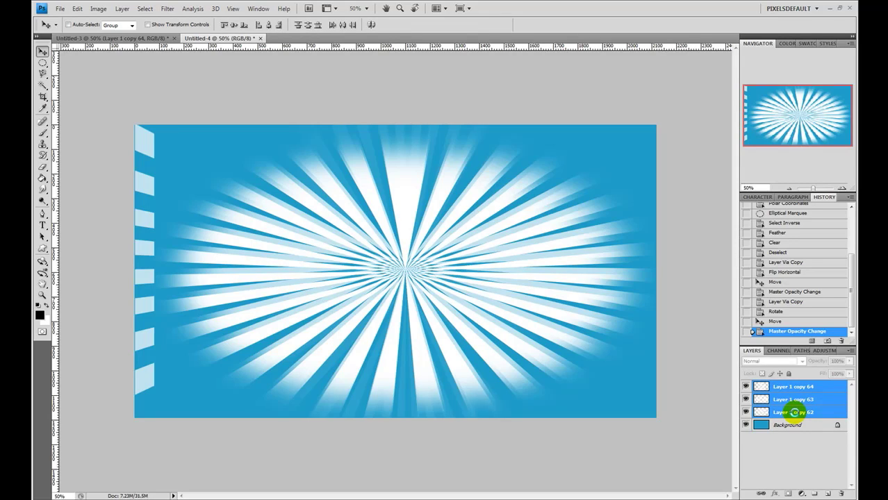
key("ctrl+e")
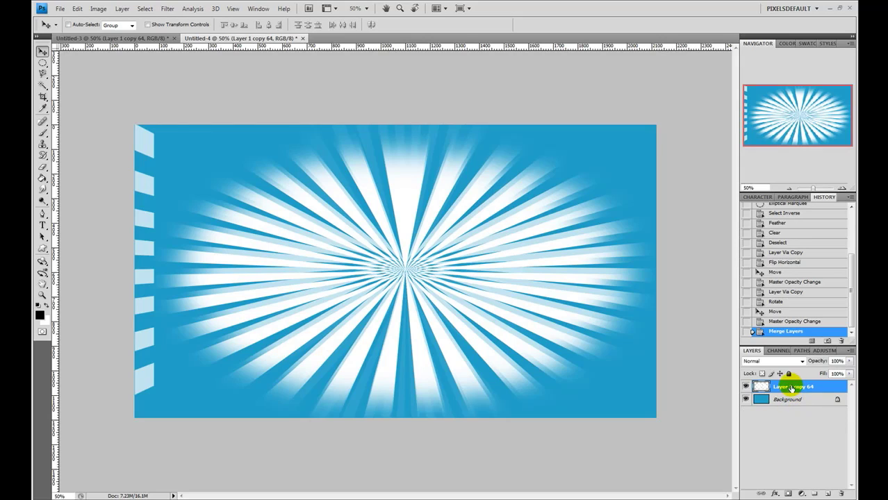
Step: Erase the stray stripe fragments along the canvas's left edge from the merged ray layer with a soft 300 px Eraser at 0% hardness
left_click(43, 168)
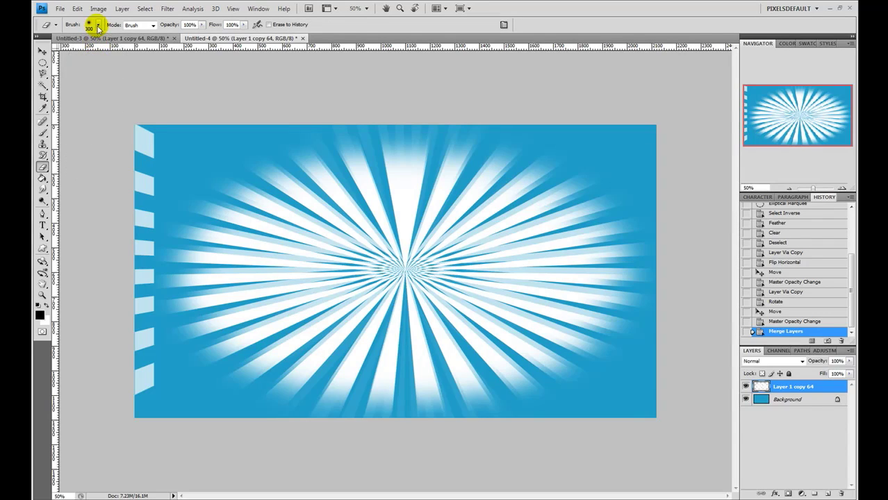
left_click(98, 27)
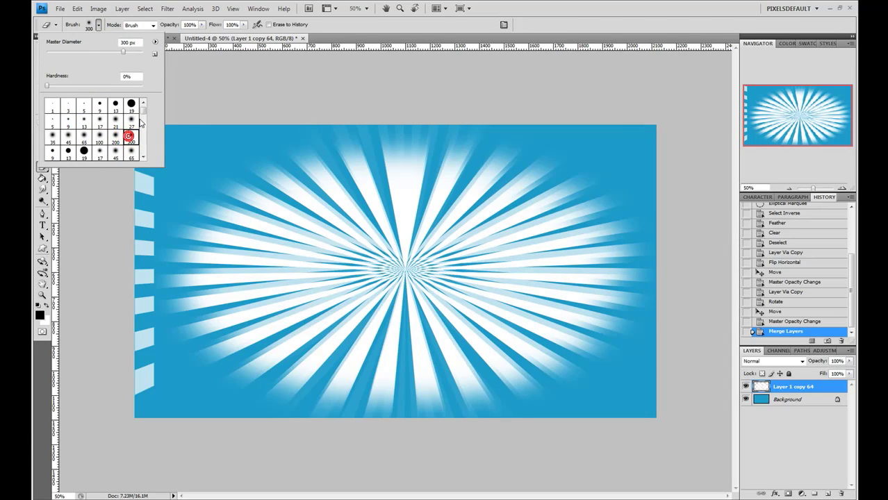
left_click(341, 35)
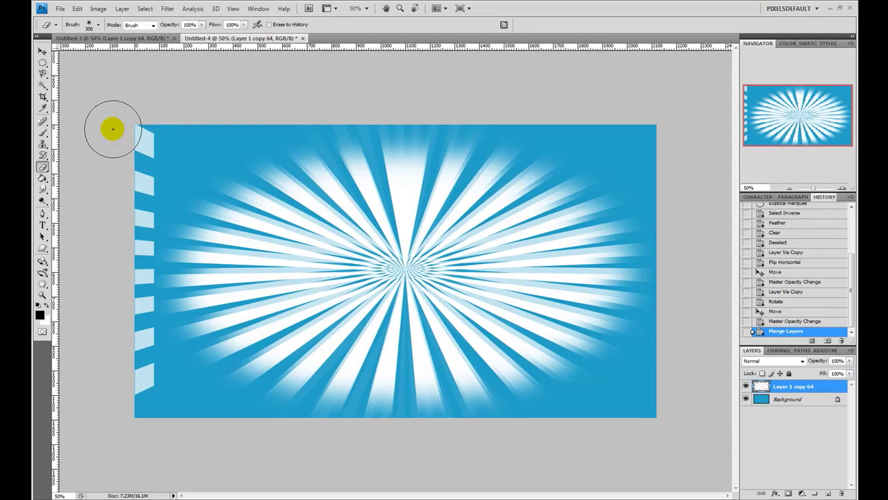
mouse_move(113, 127)
left_mouse_down()
mouse_move(133, 199)
mouse_move(131, 184)
mouse_move(135, 399)
mouse_move(131, 295)
left_mouse_up()
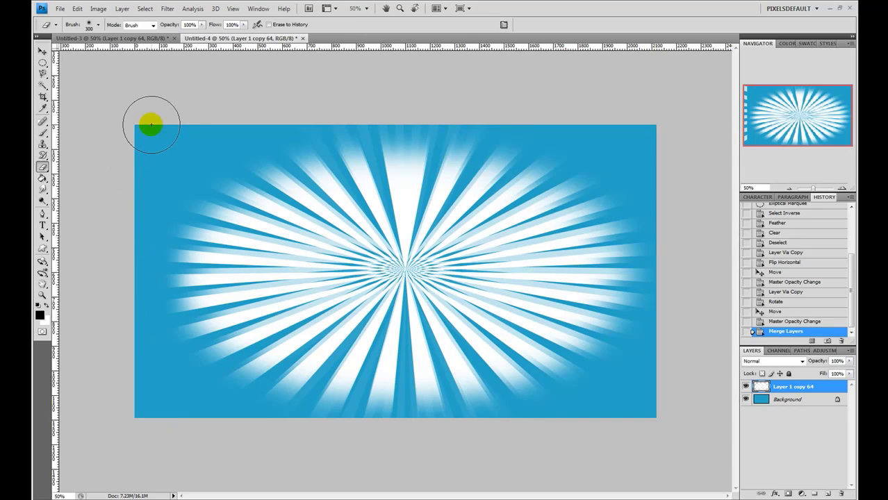
left_click_drag(151, 125, 133, 175)
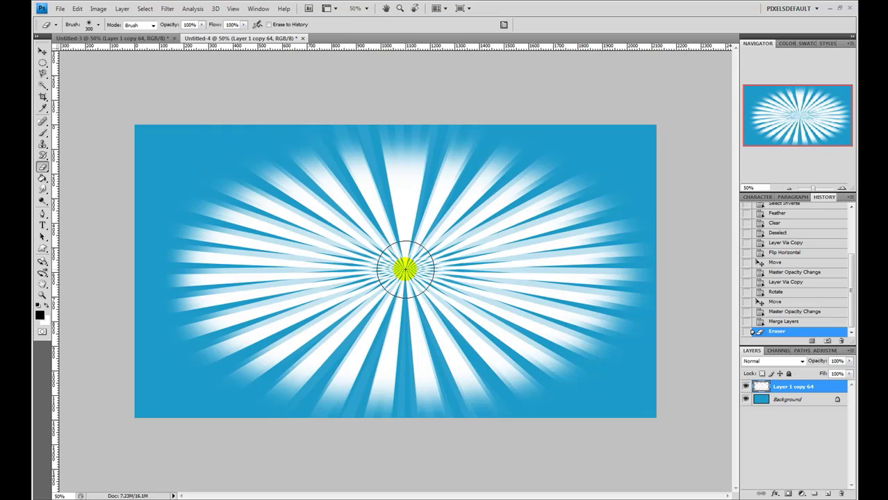
Step: Erase the converging centre of the rays with repeated soft 300 px Eraser dabs and set the ray layer's opacity to 100%
left_click(405, 269)
left_click(405, 270)
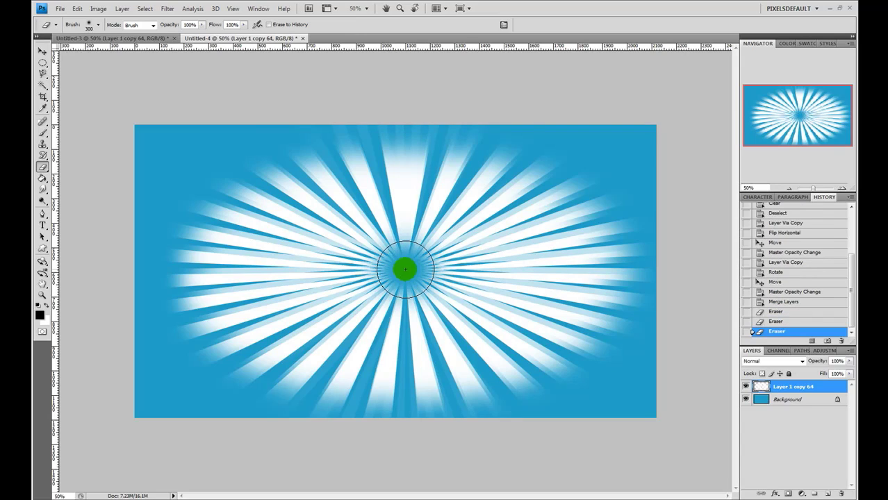
left_click(405, 270)
left_click(405, 270)
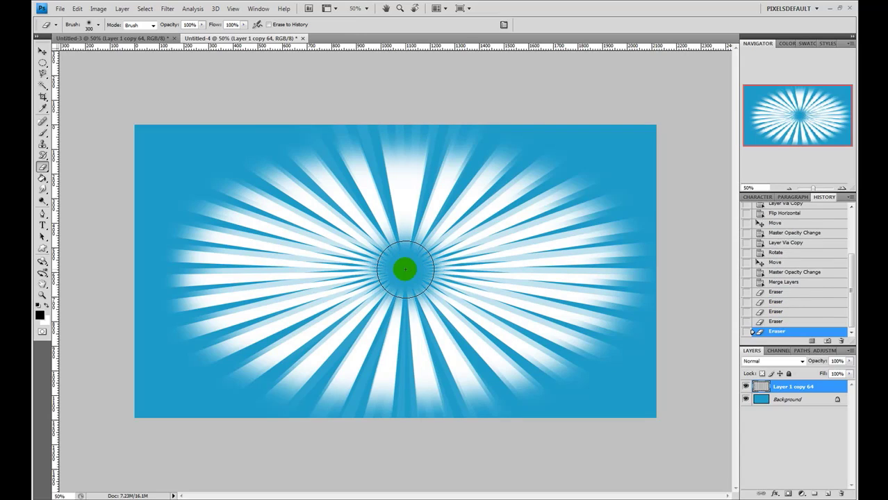
left_click(406, 270)
left_click(406, 269)
left_click(405, 270)
left_click(405, 269)
left_click(405, 270)
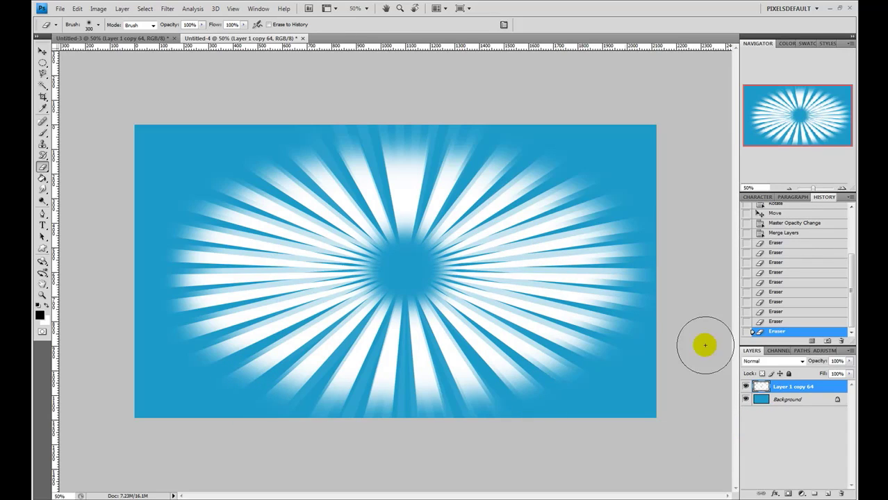
mouse_move(819, 361)
left_mouse_down()
mouse_move(776, 362)
mouse_move(834, 361)
left_mouse_up()
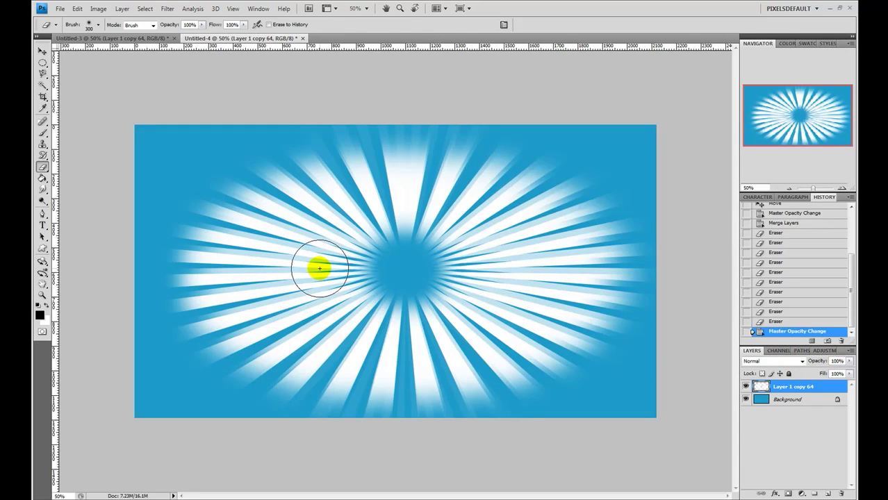